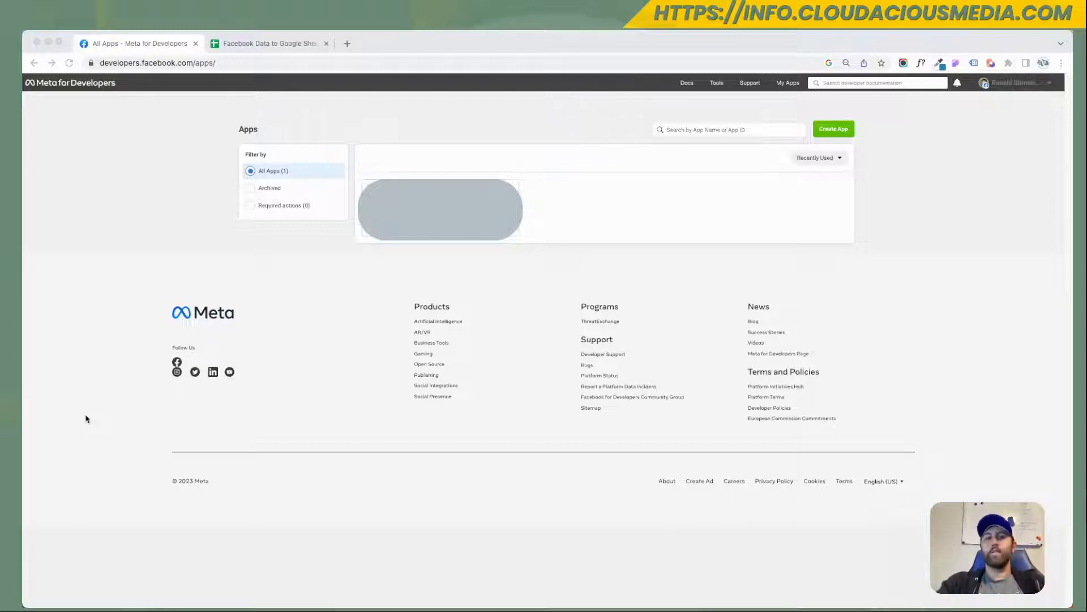
Start creating an app on Meta for Developers with the Other use case and the Business app type
{"action": "left_click", "coordinate": [106, 64]}
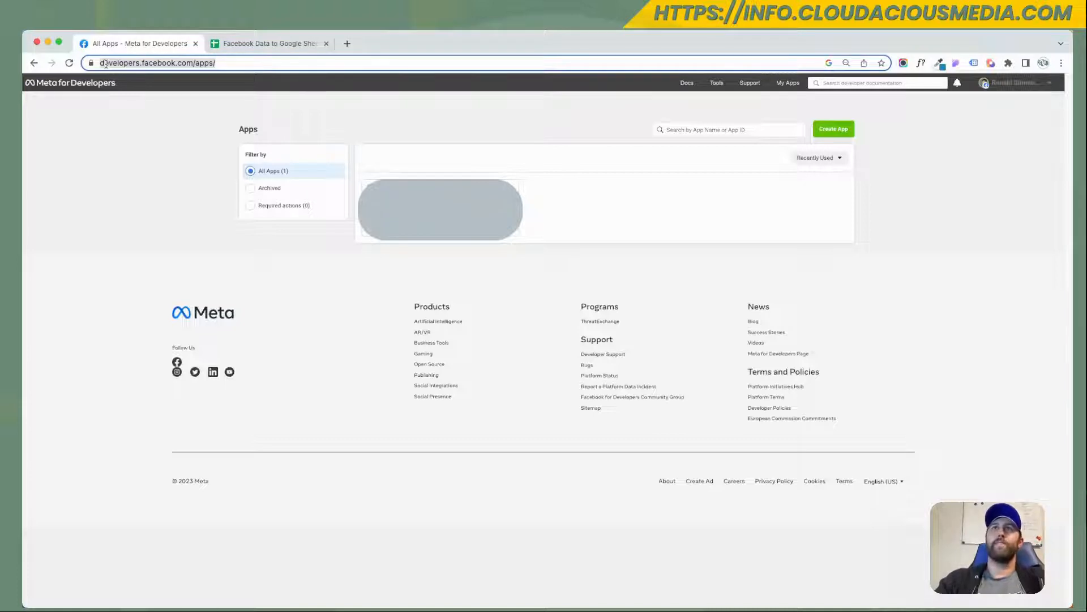
{"action": "left_click", "coordinate": [95, 129]}
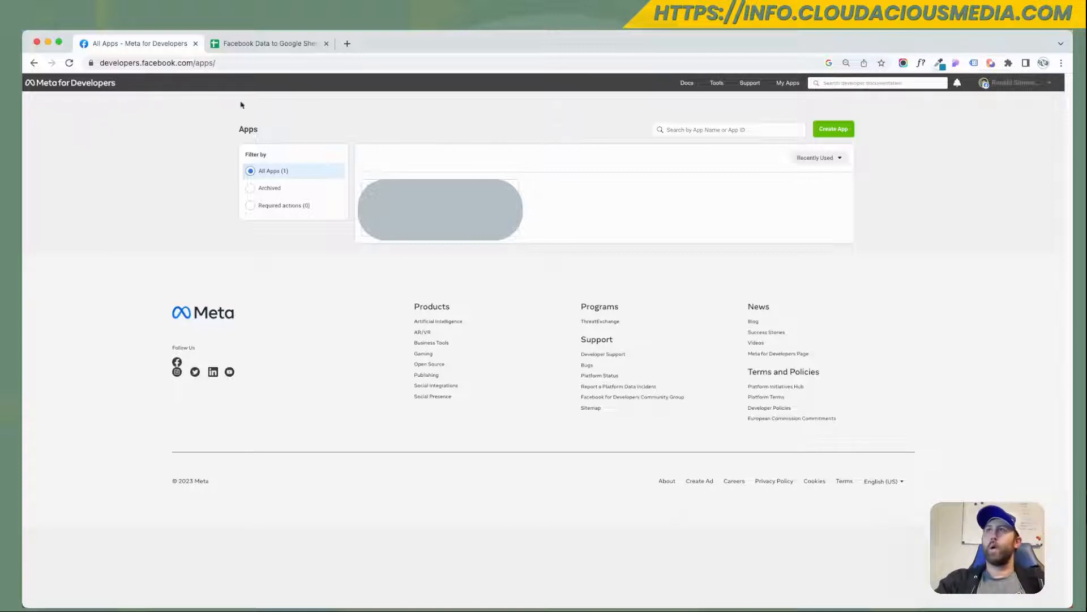
{"action": "left_click", "coordinate": [835, 129]}
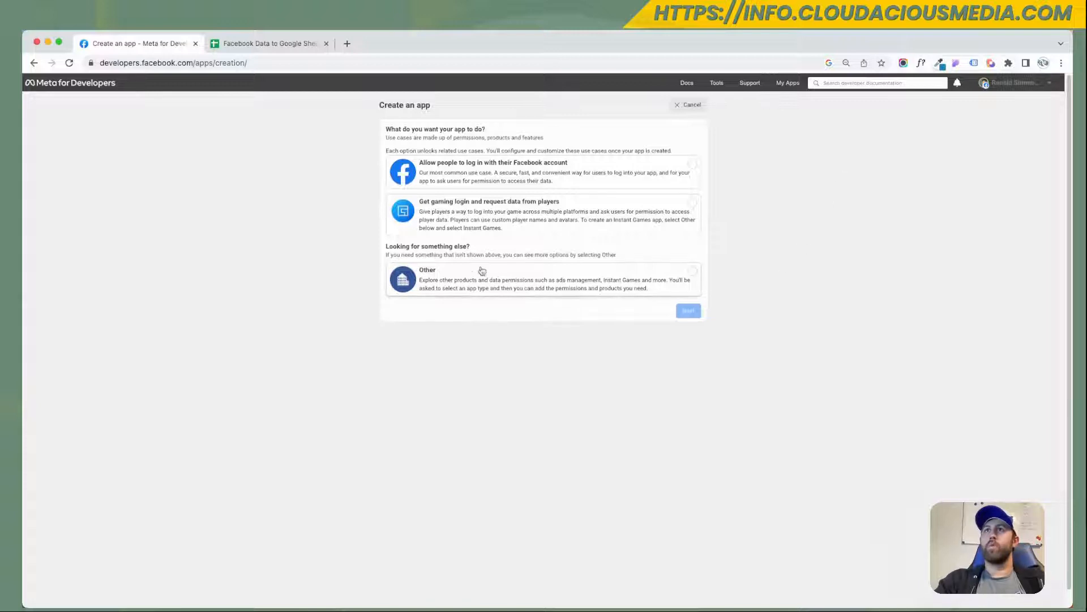
{"action": "left_click", "coordinate": [457, 273]}
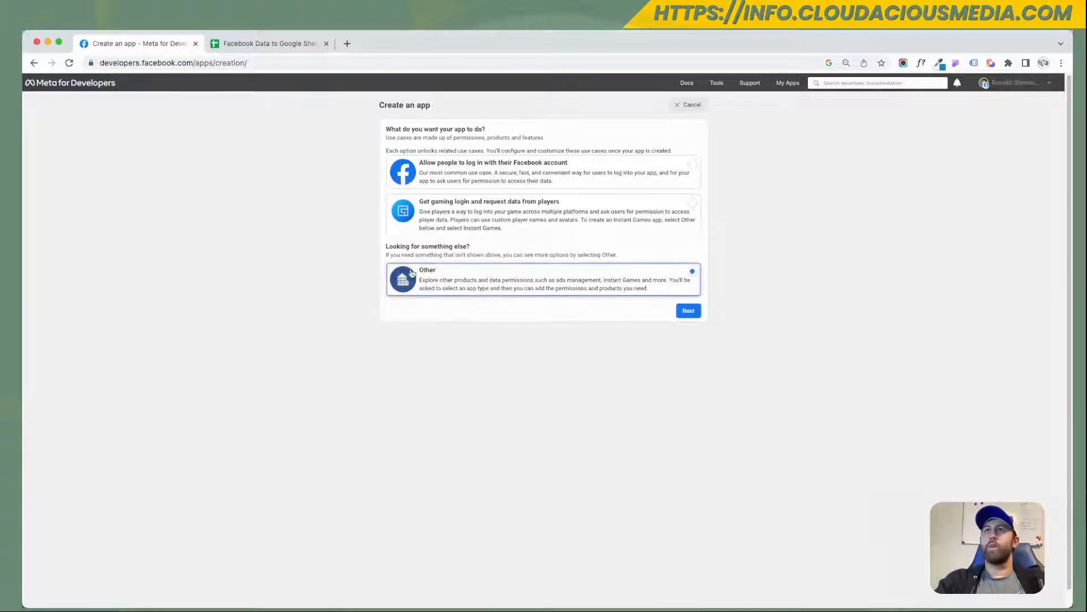
{"action": "left_click", "coordinate": [681, 312]}
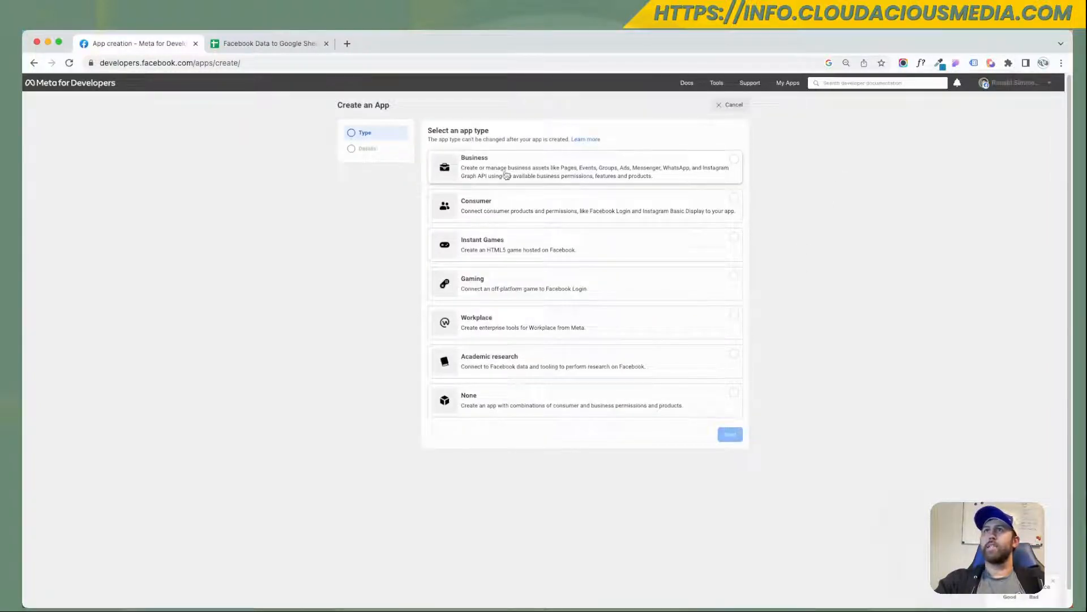
{"action": "left_click", "coordinate": [454, 173]}
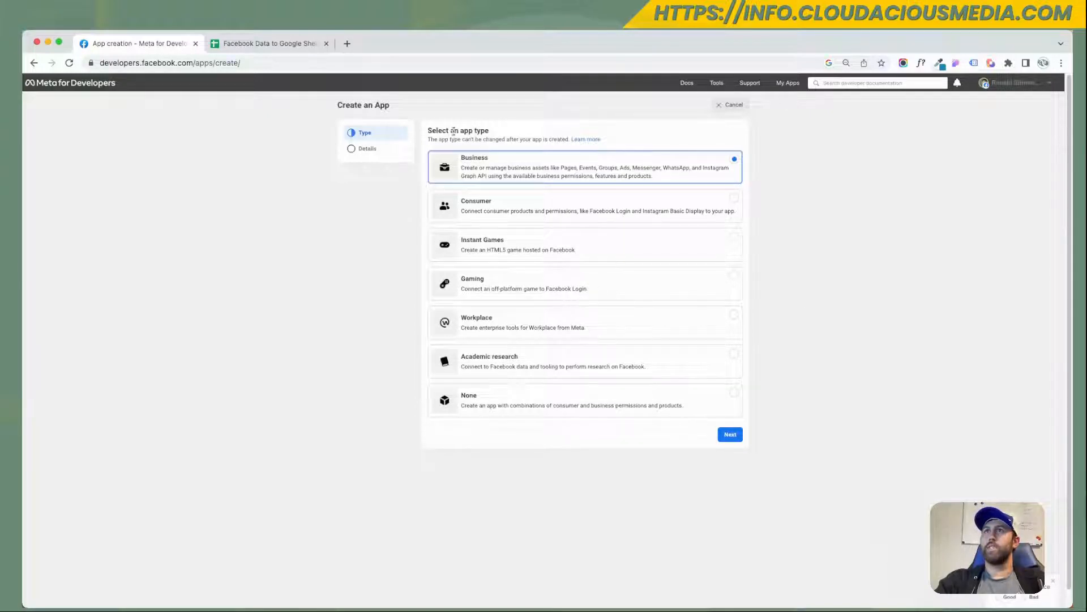
{"action": "left_click", "coordinate": [735, 436]}
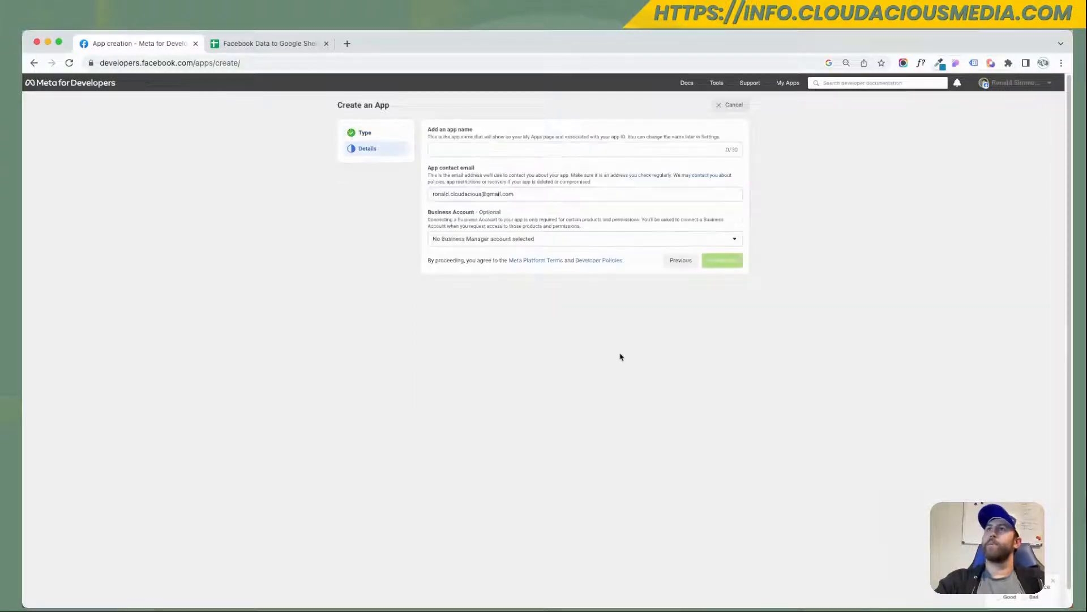
Name the app test, connect the FALKO GOLF business account, and create the app
{"action": "left_click", "coordinate": [474, 149]}
{"action": "type", "text": "test"}
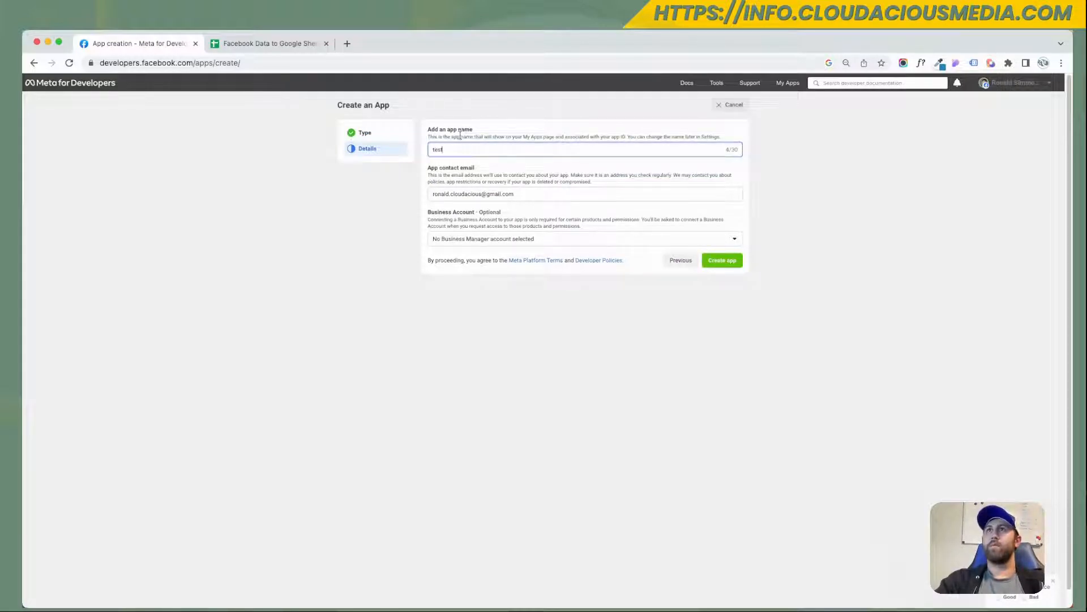
{"action": "left_click", "coordinate": [383, 271]}
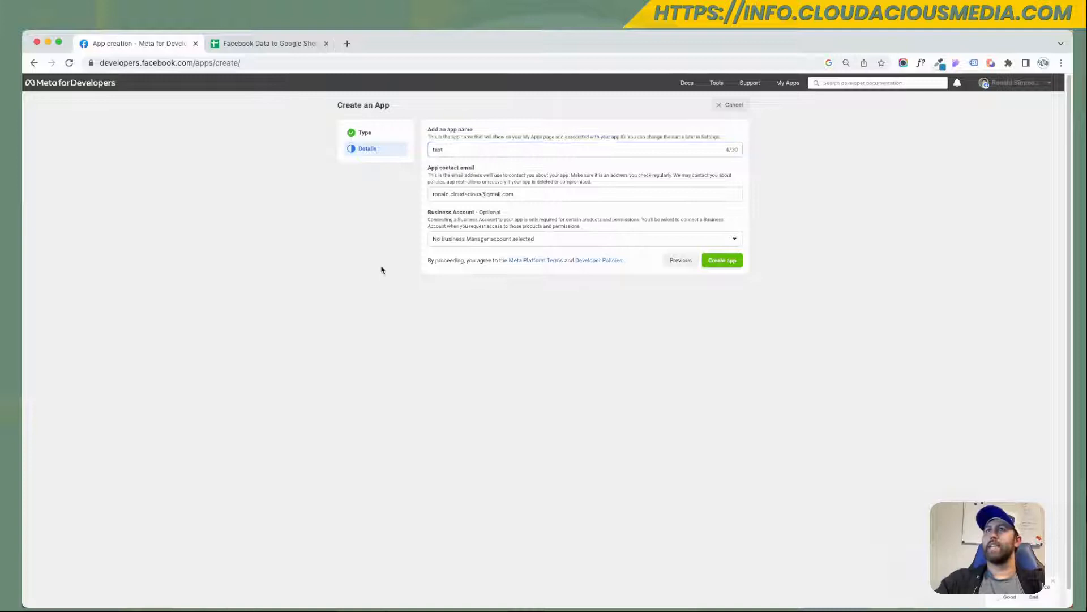
{"action": "left_click", "coordinate": [457, 241]}
{"action": "left_click", "coordinate": [481, 296]}
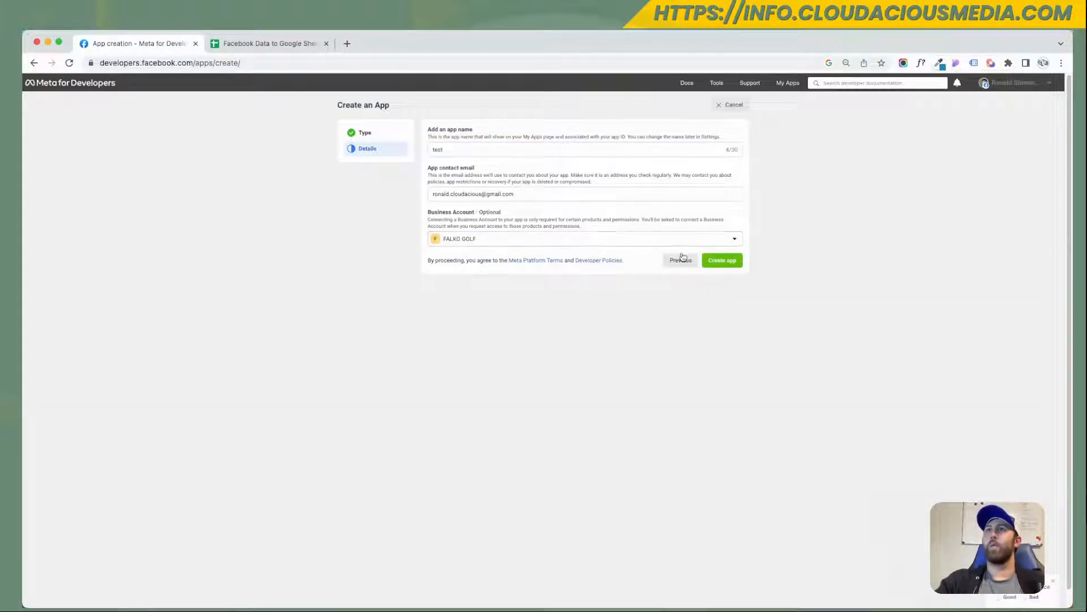
{"action": "left_click", "coordinate": [728, 270]}
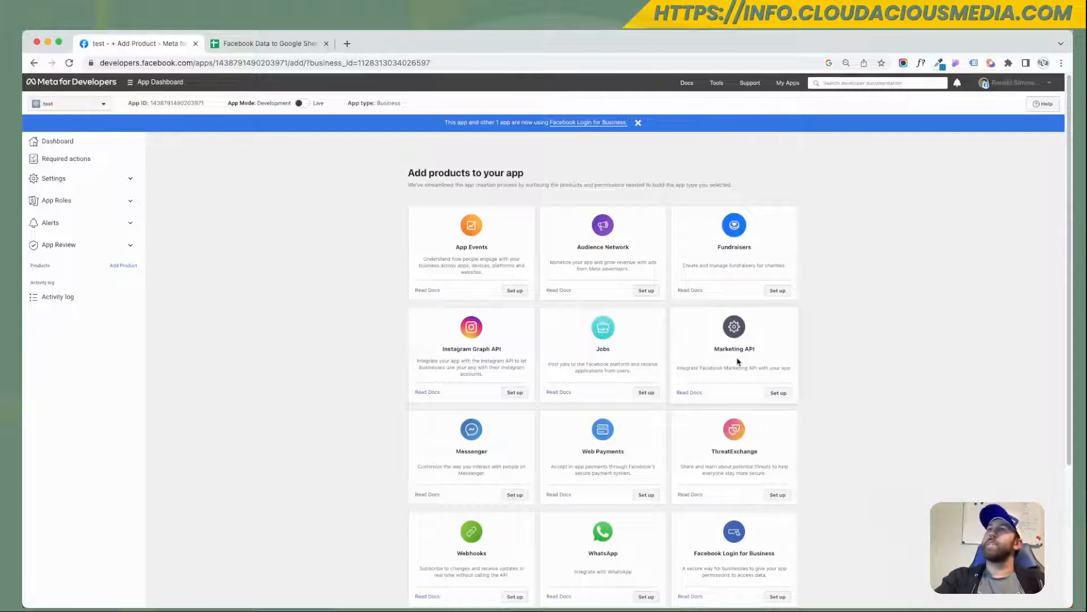
Set up the Marketing API product for the app and open its Tools page
{"action": "scroll", "coordinate": [735, 368], "scroll_direction": "up", "scroll_amount": 3}
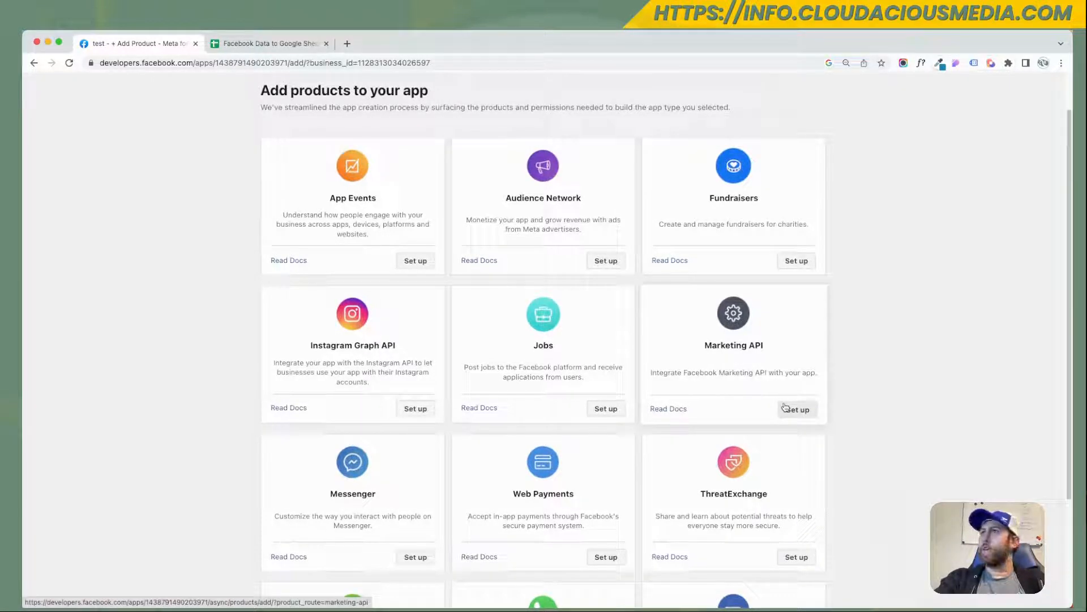
{"action": "left_click", "coordinate": [786, 406]}
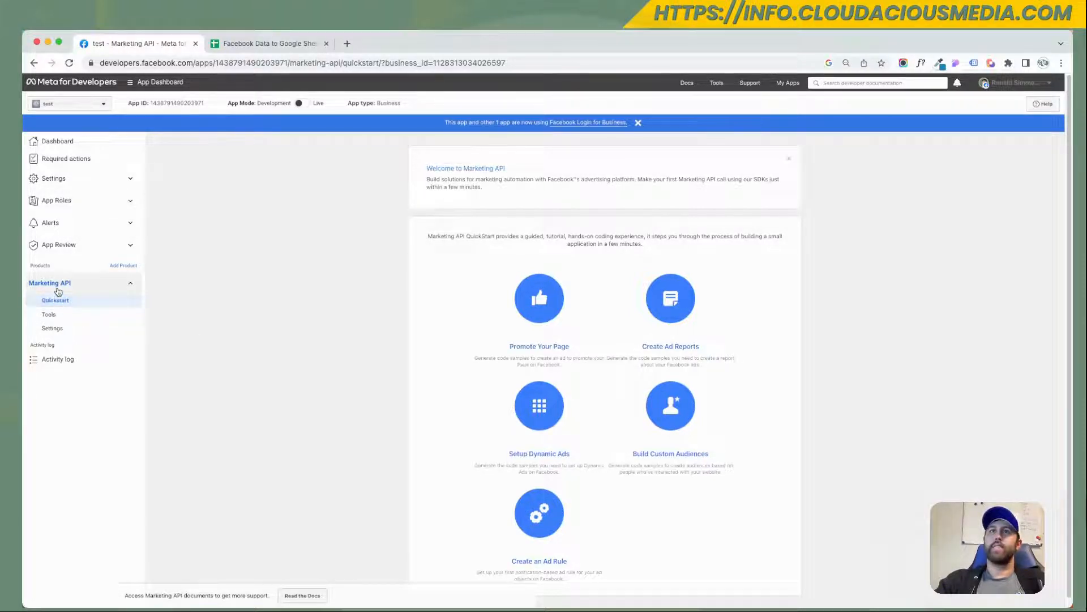
{"action": "left_click", "coordinate": [48, 316]}
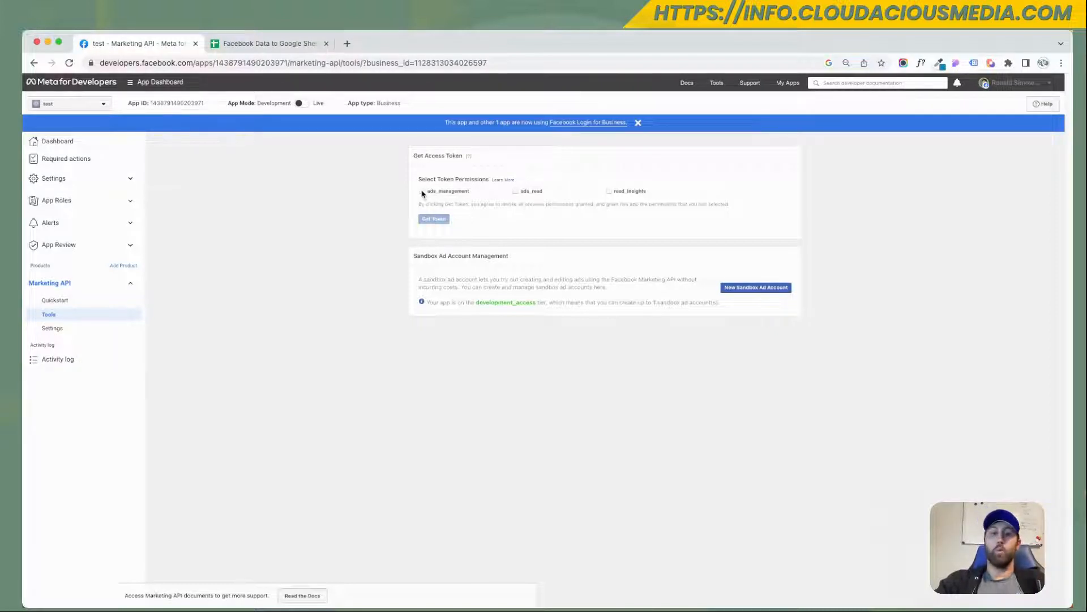
Generate an access token with the ads_management, ads_read and read_insights permissions
{"action": "left_click", "coordinate": [422, 191]}
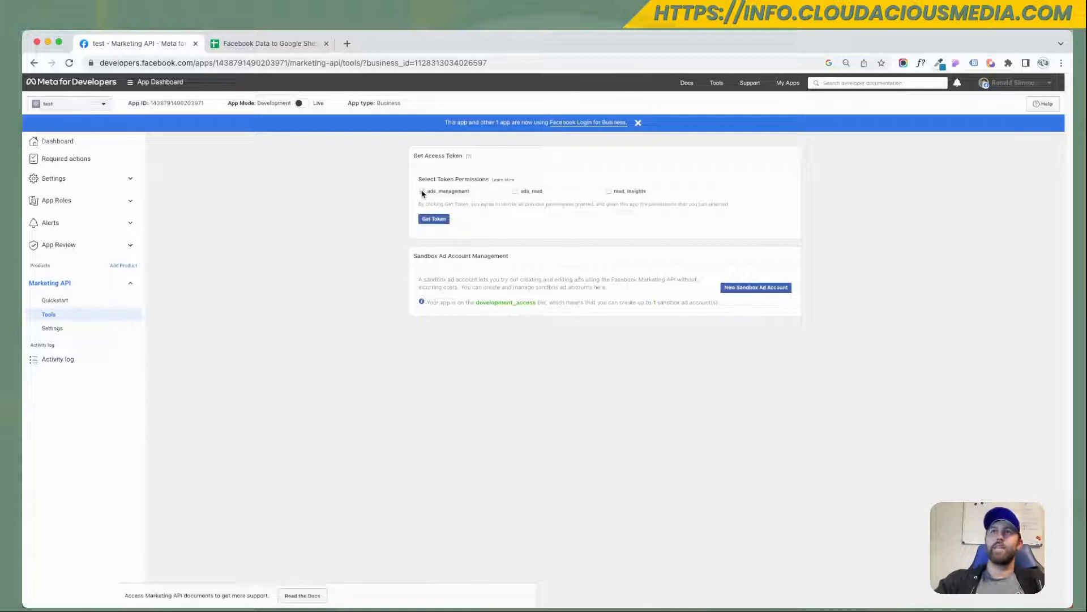
{"action": "left_click", "coordinate": [515, 191]}
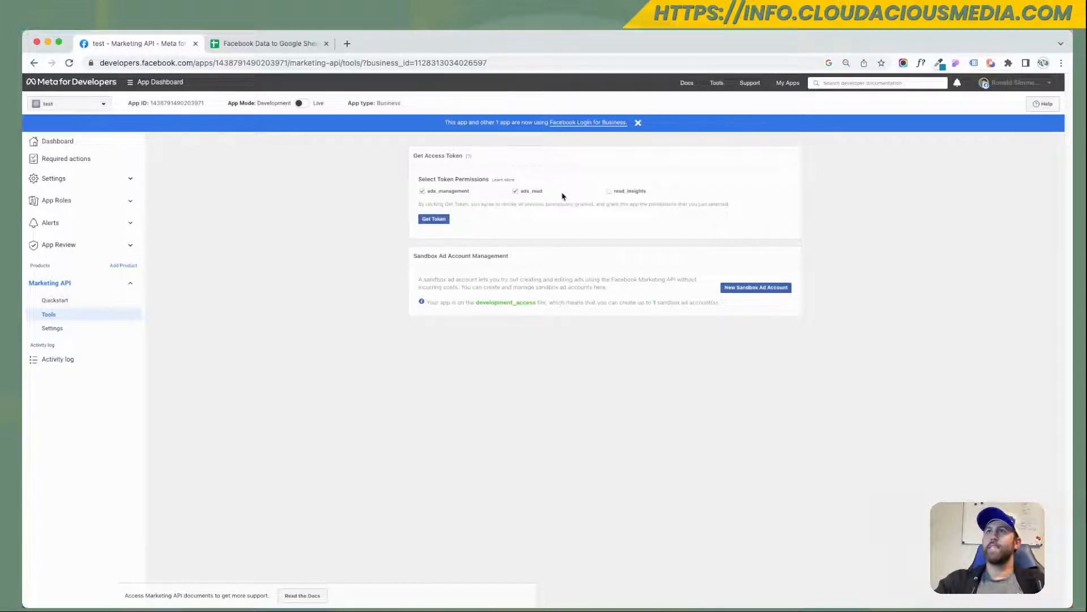
{"action": "left_click", "coordinate": [609, 192]}
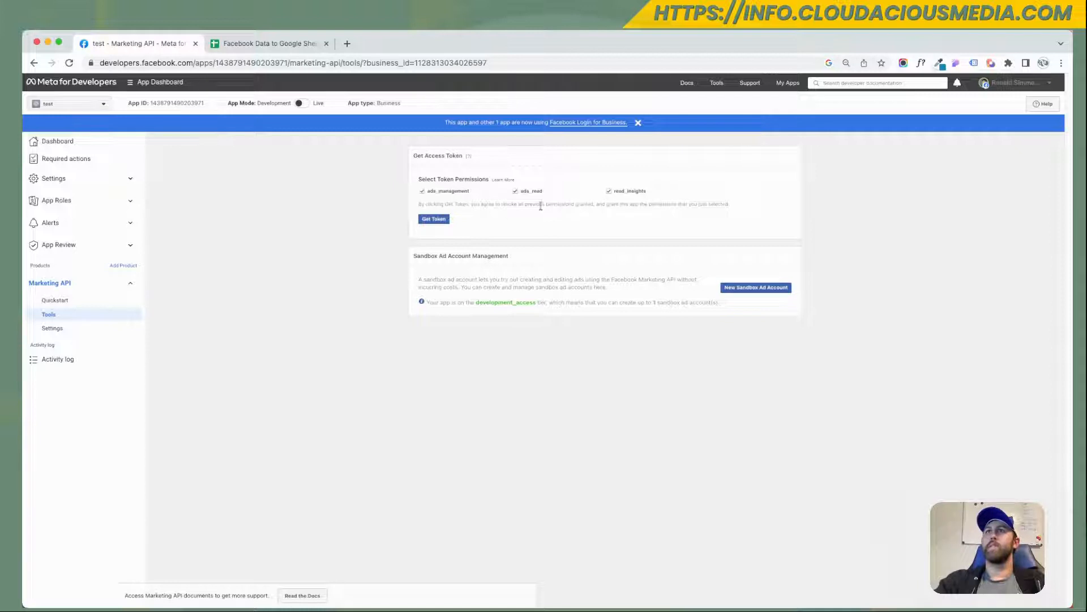
{"action": "left_click", "coordinate": [433, 217]}
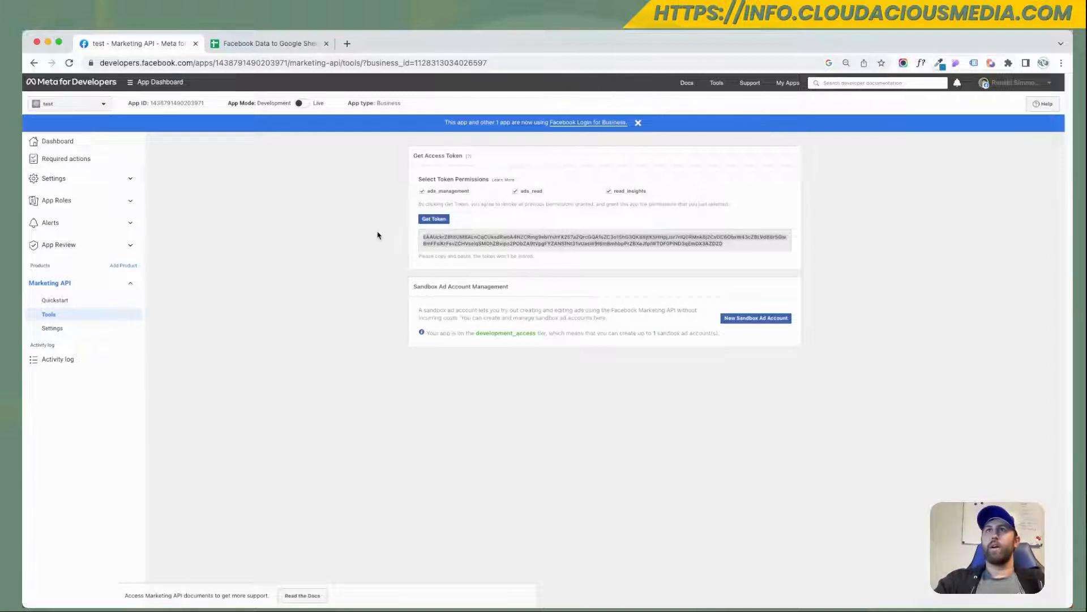
Switch to the Facebook Data to Google Sheet spreadsheet and make a copy of it in My Drive under the suggested name
{"action": "left_click", "coordinate": [269, 48]}
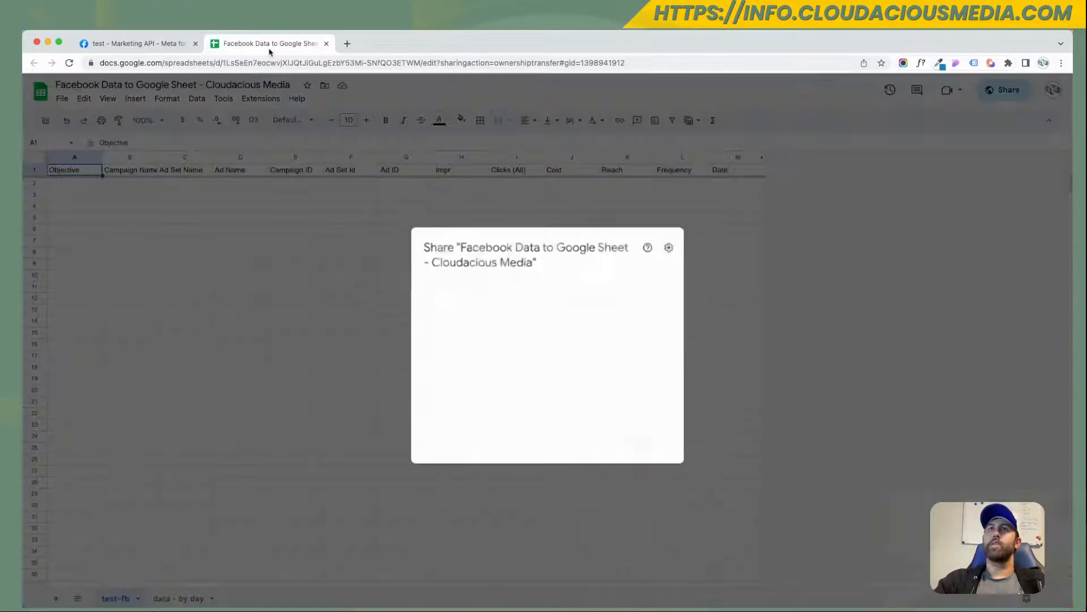
{"action": "left_click", "coordinate": [650, 440]}
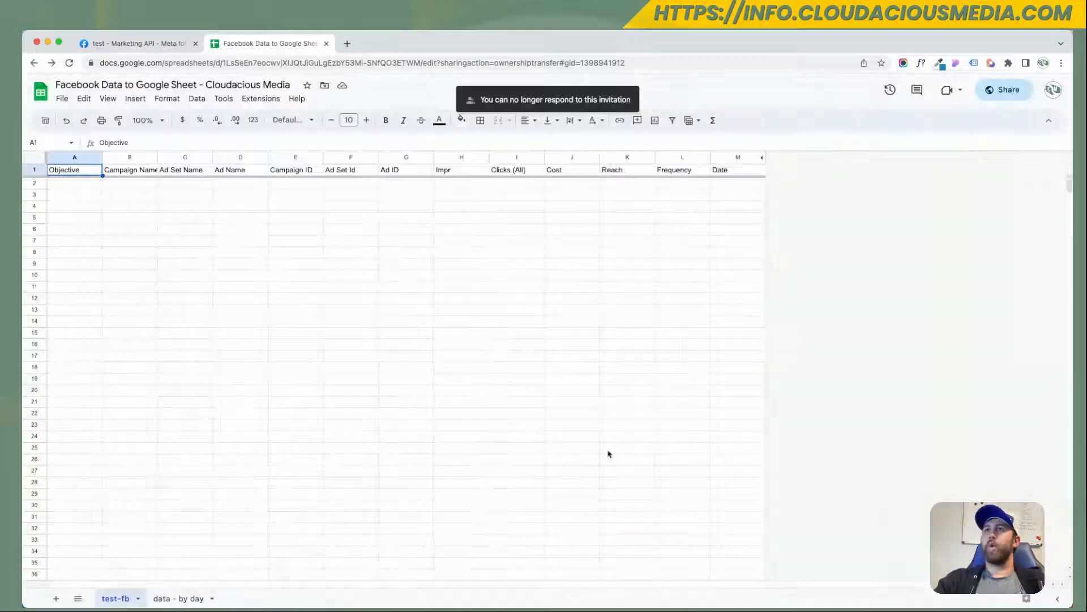
{"action": "left_click", "coordinate": [63, 99]}
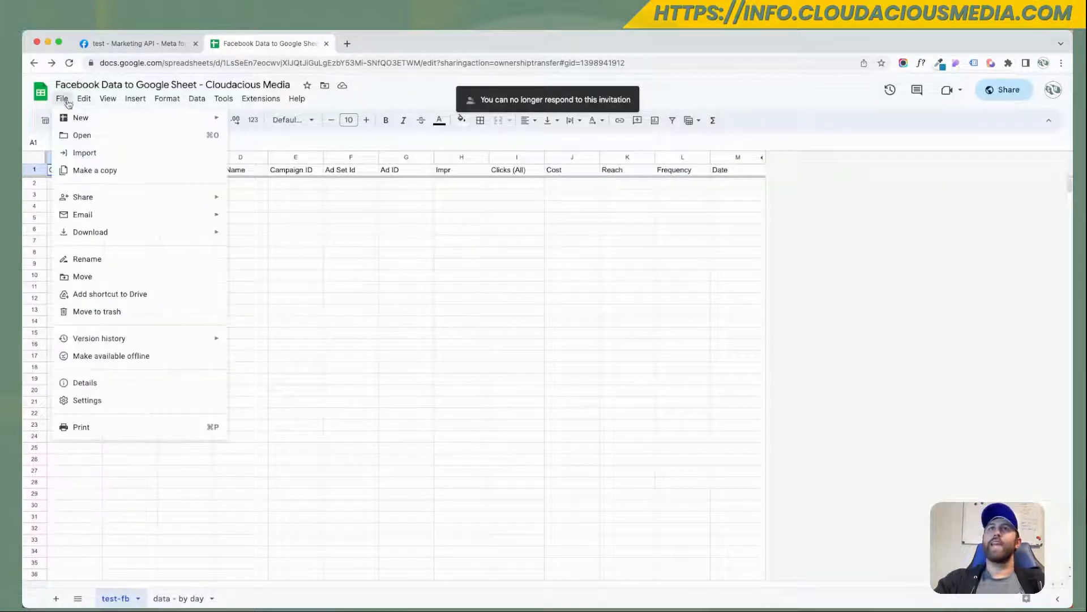
{"action": "left_click", "coordinate": [82, 177]}
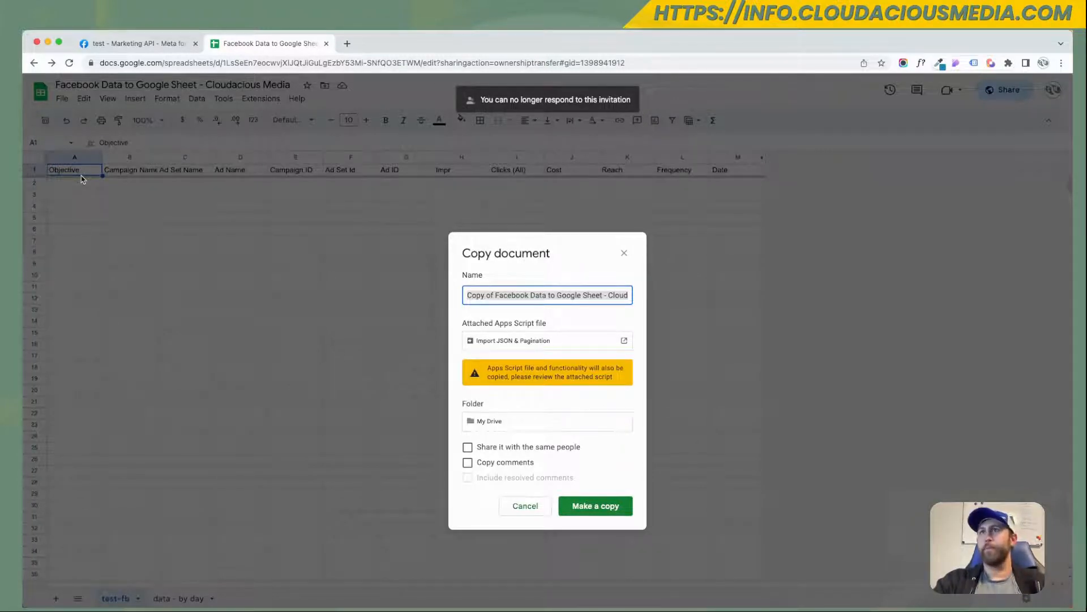
{"action": "key", "text": "Return"}
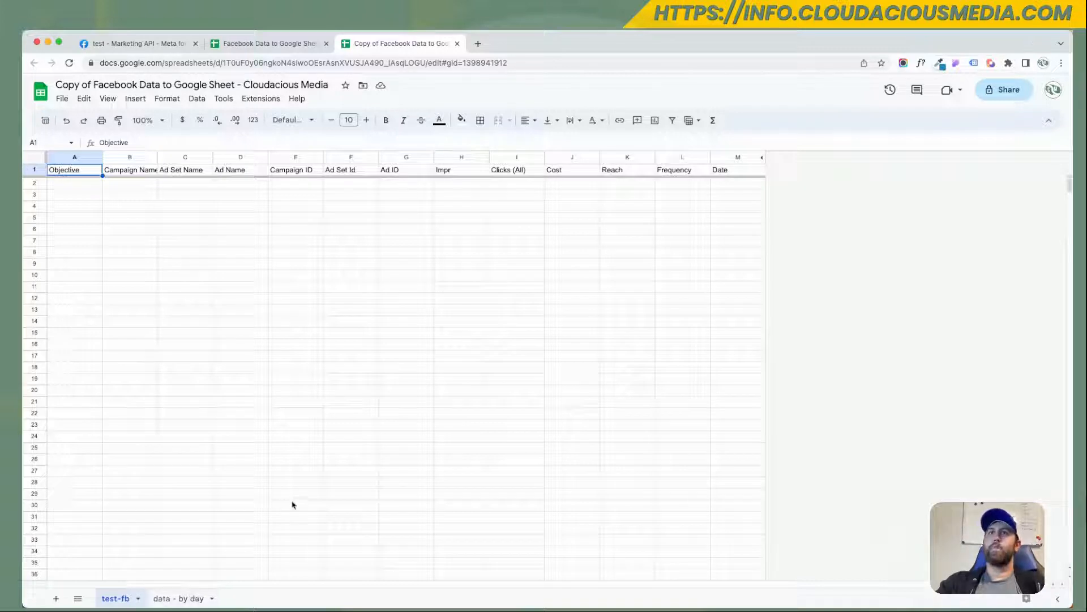
Open the Import JSON & Pagination Apps Script project attached to the copied spreadsheet
{"action": "left_click", "coordinate": [259, 99]}
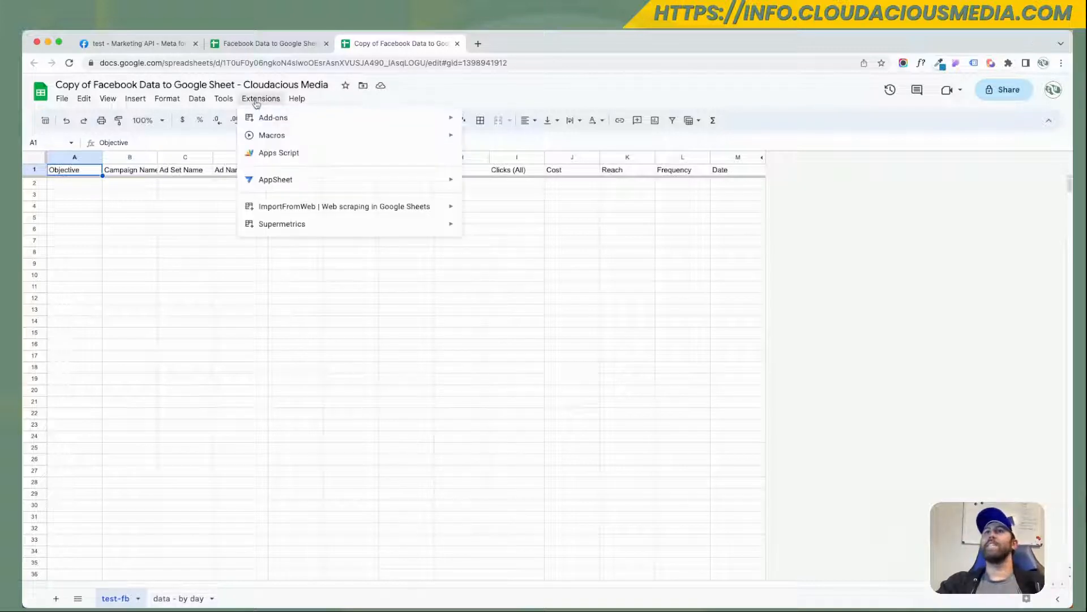
{"action": "left_click", "coordinate": [295, 153]}
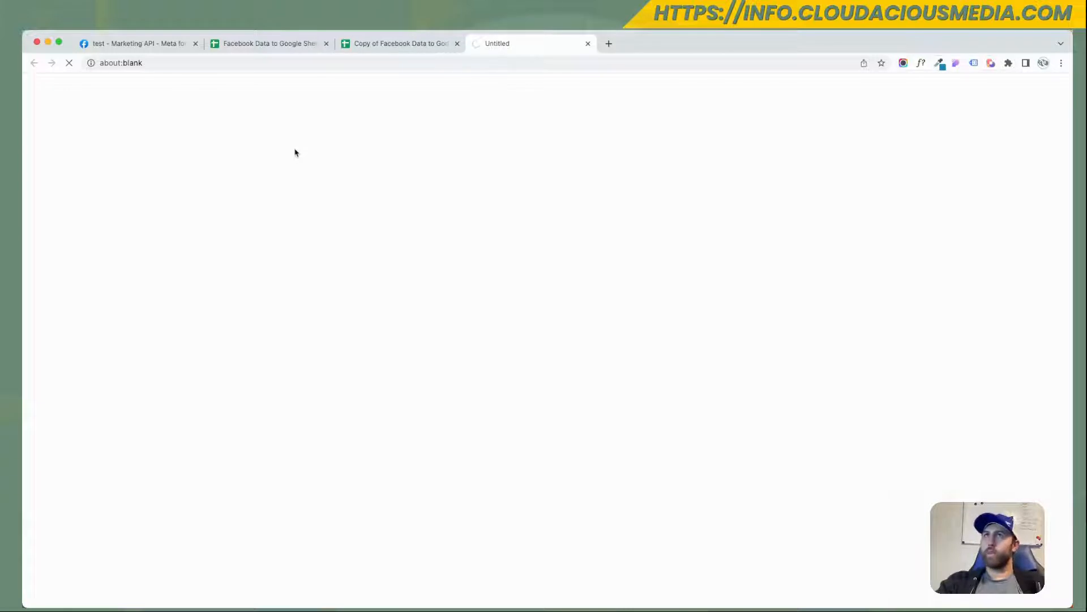
{"action": "left_click", "coordinate": [382, 45]}
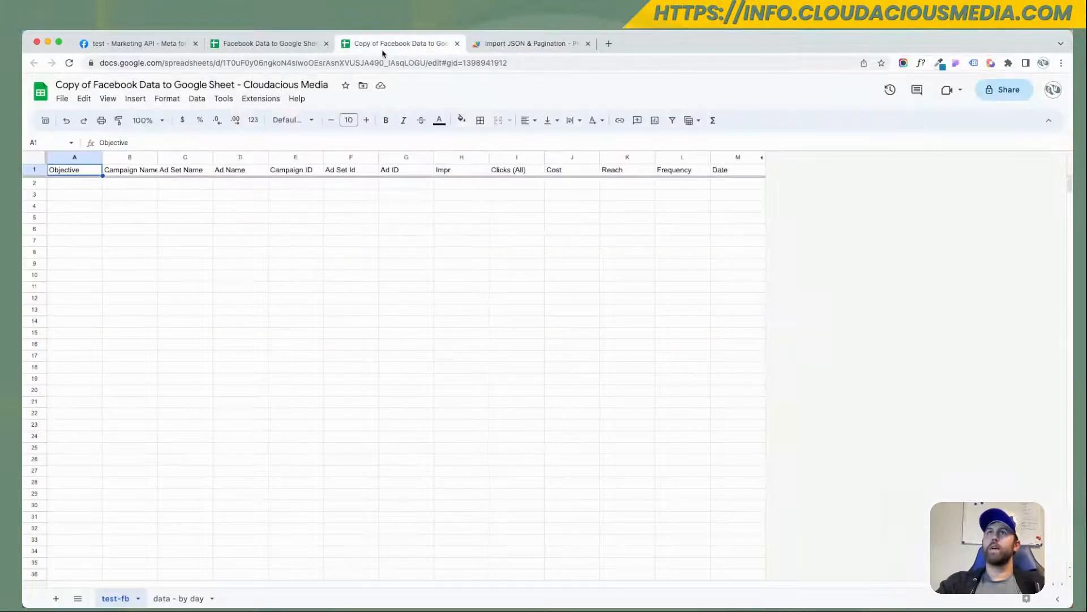
{"action": "left_click", "coordinate": [260, 98]}
{"action": "left_click", "coordinate": [524, 45]}
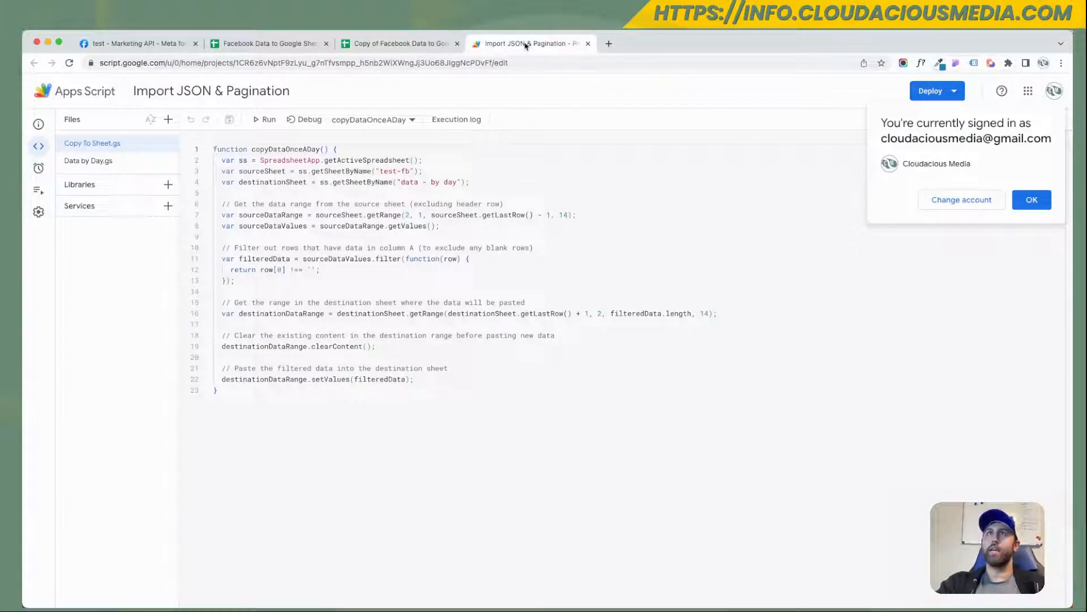
In Data by Day.gs, paste the access token after access_token= in the jsonURL and dismiss the signed-in account notice
{"action": "left_click", "coordinate": [96, 164]}
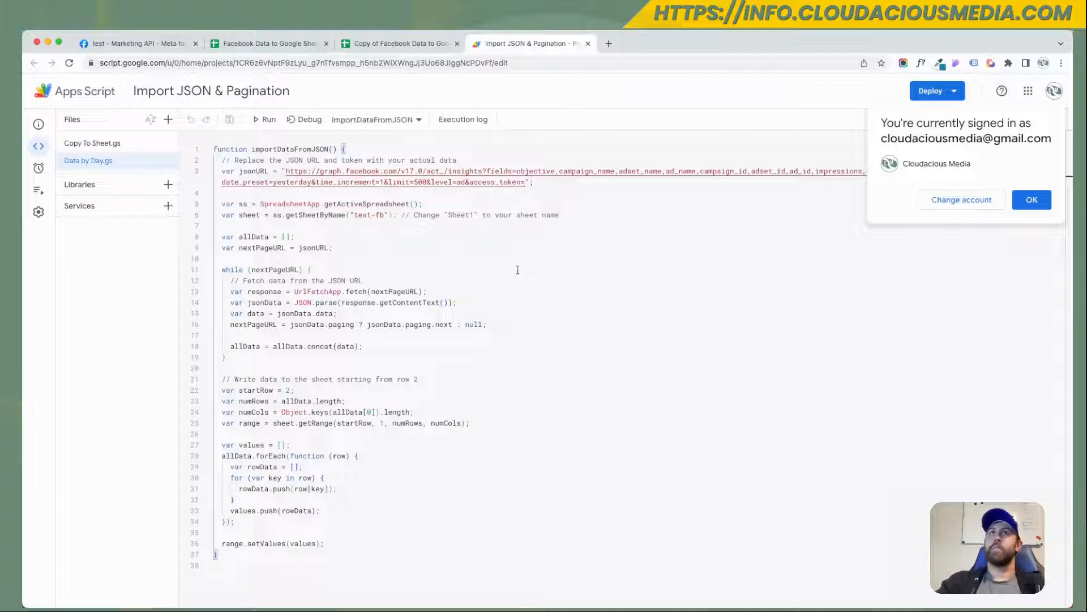
{"action": "key", "text": "super+v"}
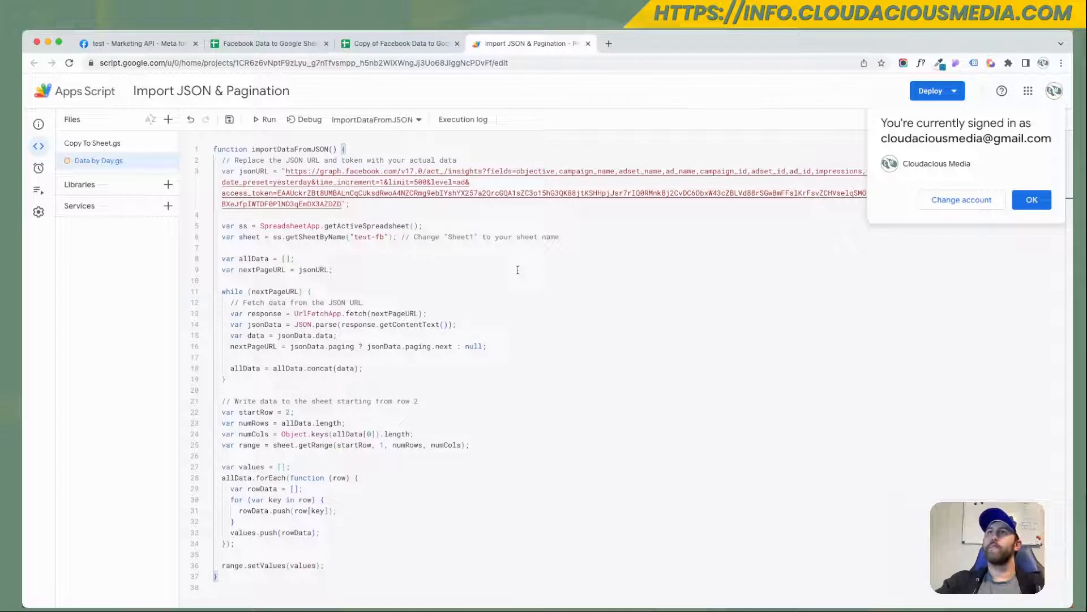
{"action": "left_click", "coordinate": [1020, 210]}
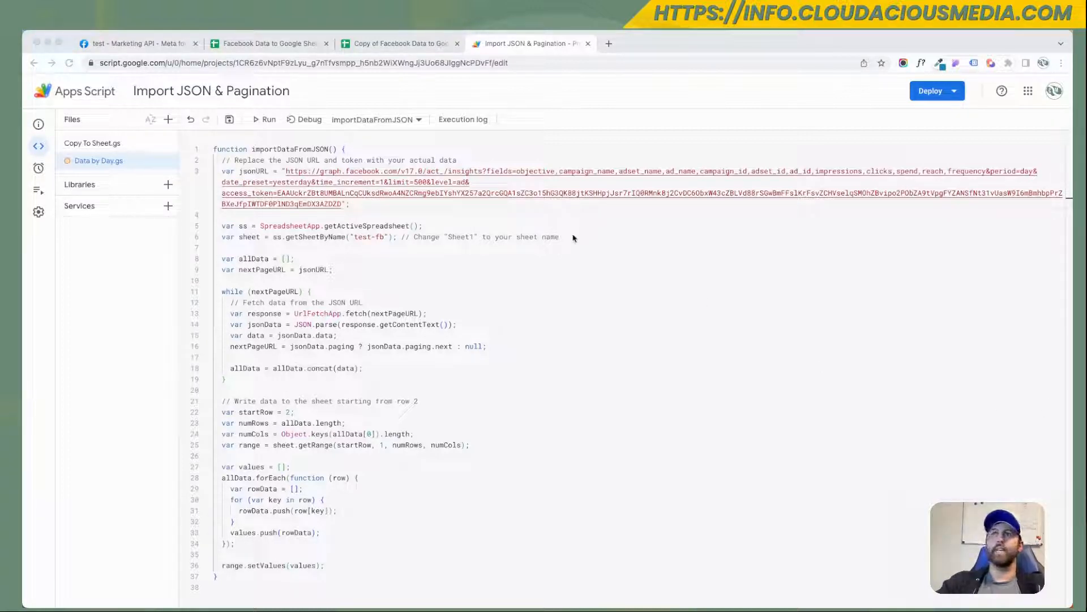
Paste the ad account ID after act_ in the jsonURL and save the script
{"action": "left_click", "coordinate": [444, 175]}
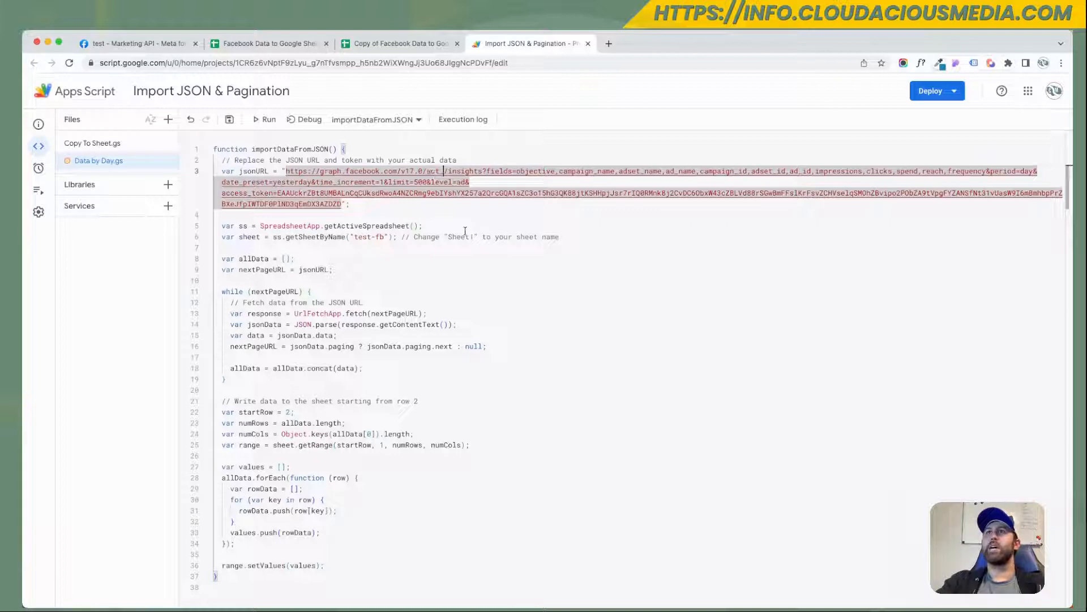
{"action": "key", "text": "super+v"}
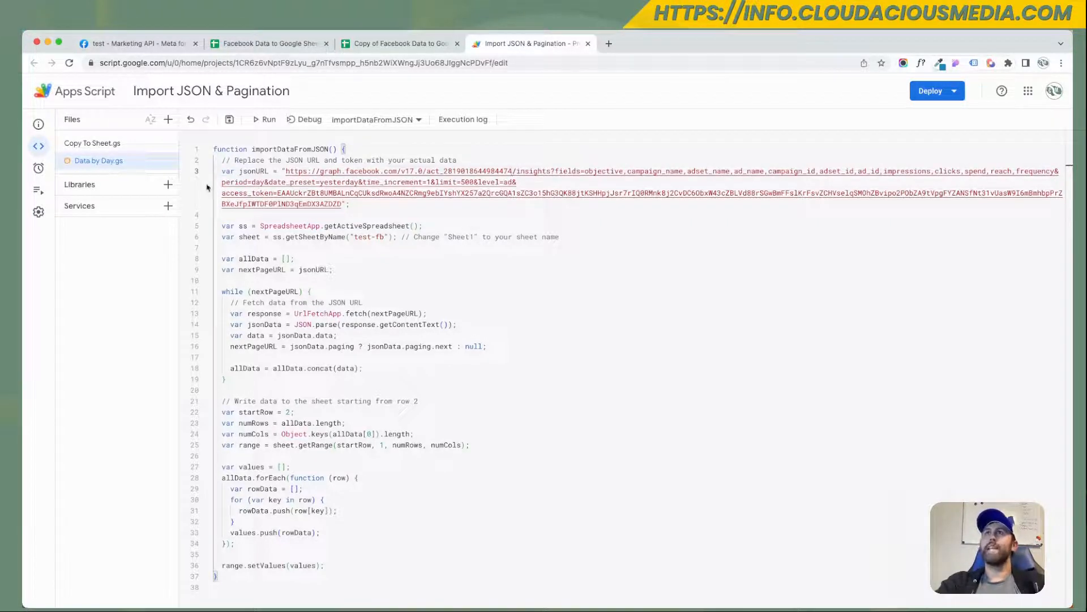
{"action": "left_click", "coordinate": [229, 120]}
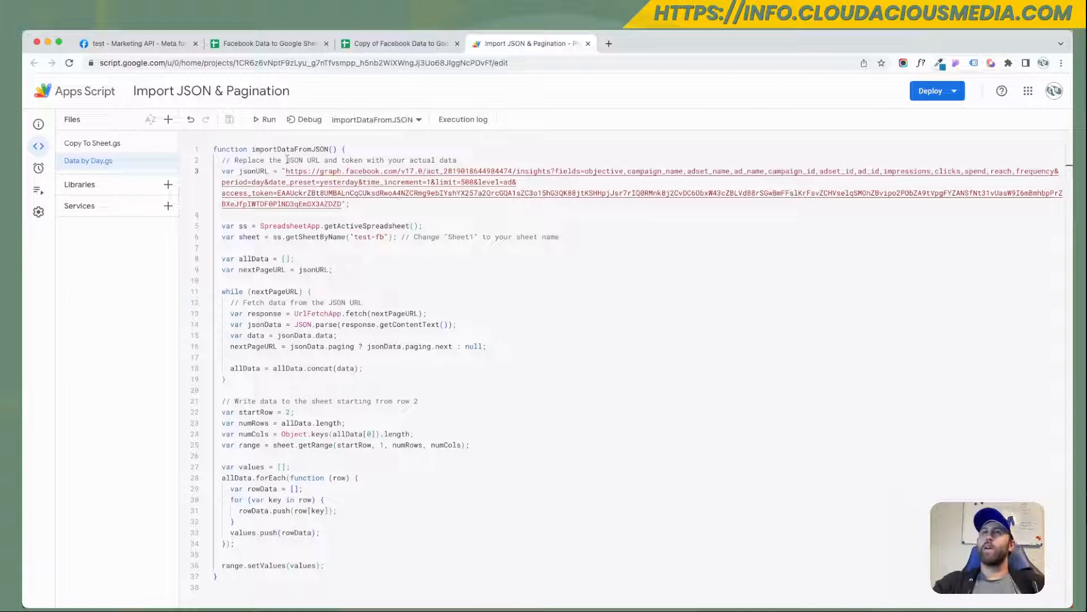
Run importDataFromJSON and authorize Import JSON & Pagination with the Cloudacious Media account, continuing past the unverified-app warning and allowing access
{"action": "left_click", "coordinate": [258, 124]}
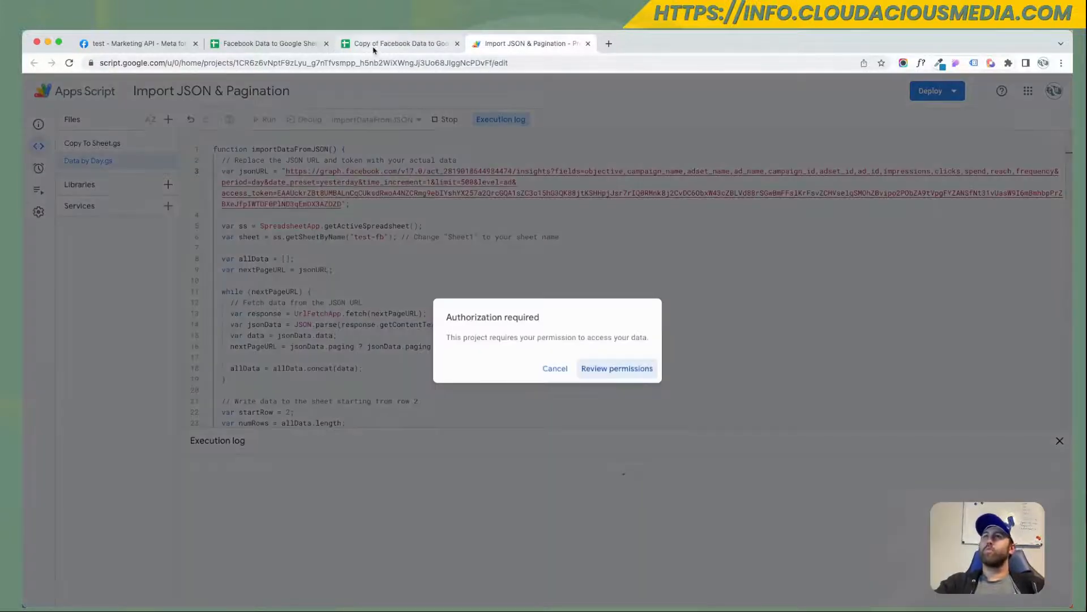
{"action": "left_click", "coordinate": [609, 369]}
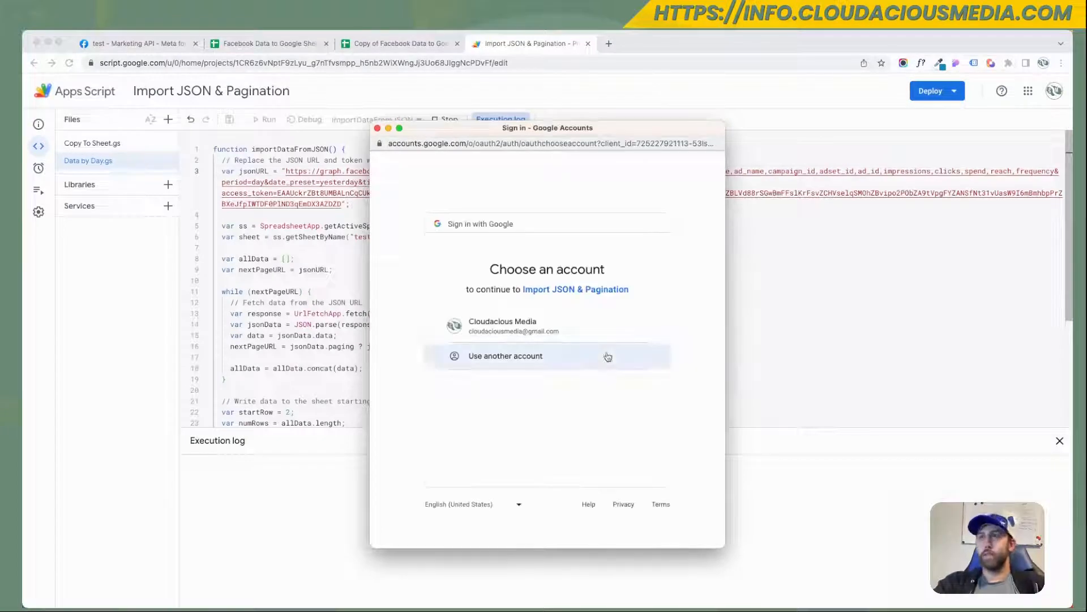
{"action": "left_click", "coordinate": [615, 338]}
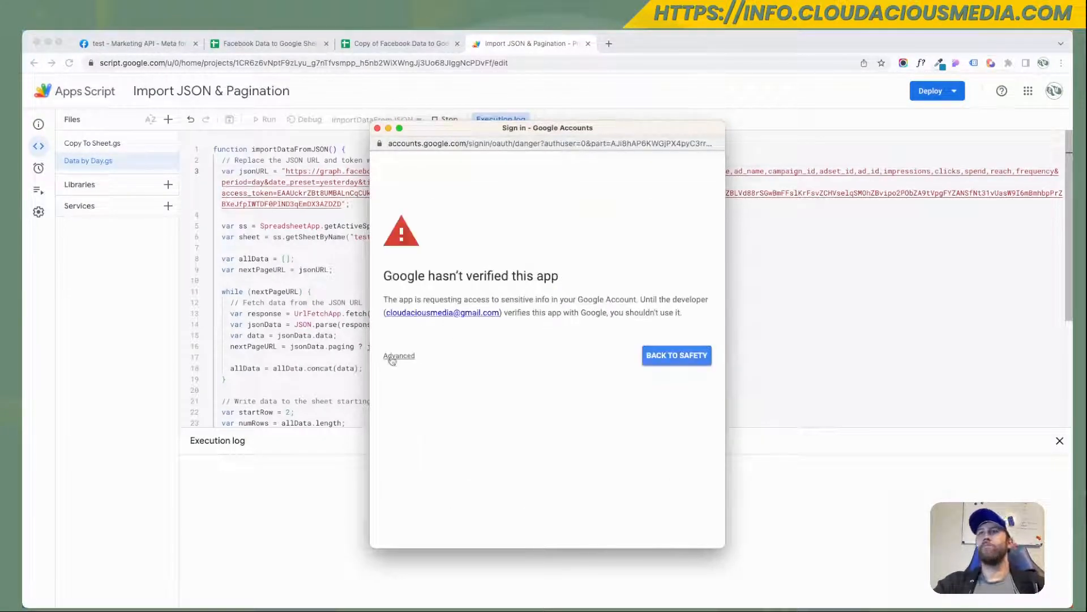
{"action": "left_click", "coordinate": [393, 360]}
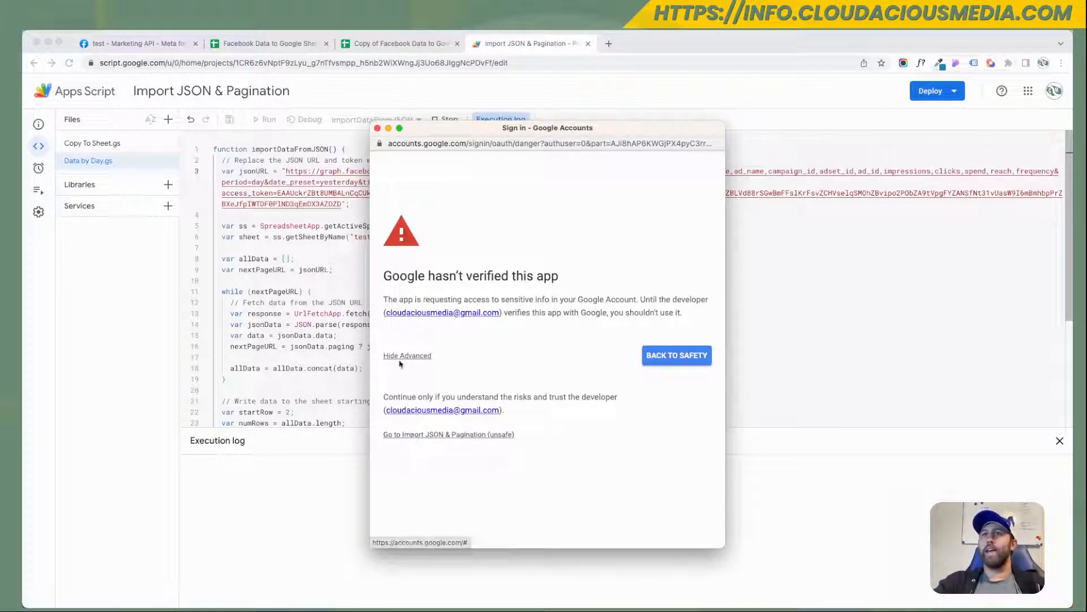
{"action": "left_click", "coordinate": [419, 434]}
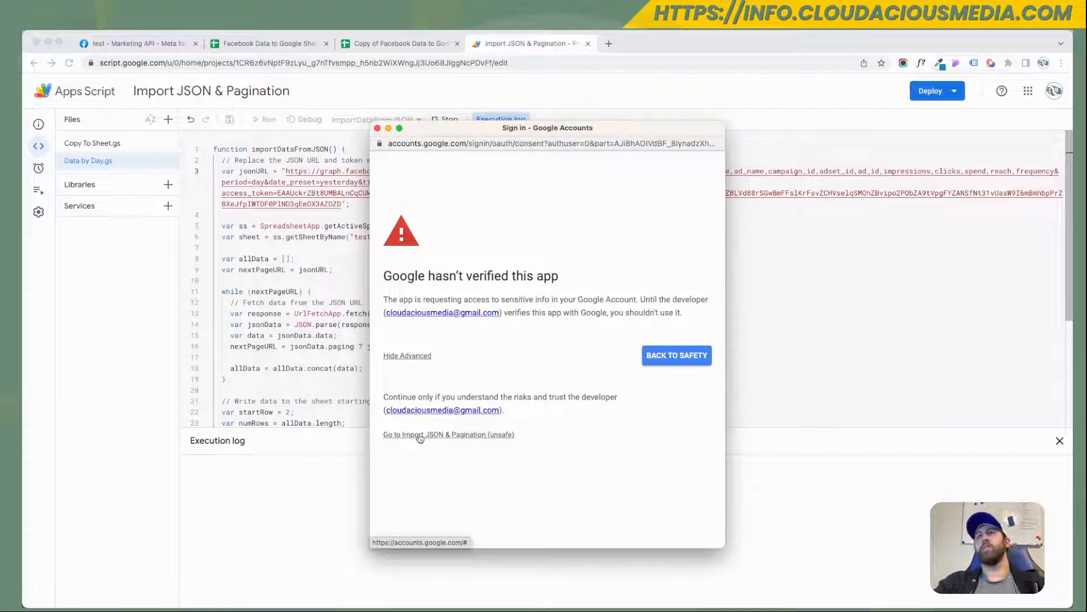
{"action": "left_click", "coordinate": [589, 508]}
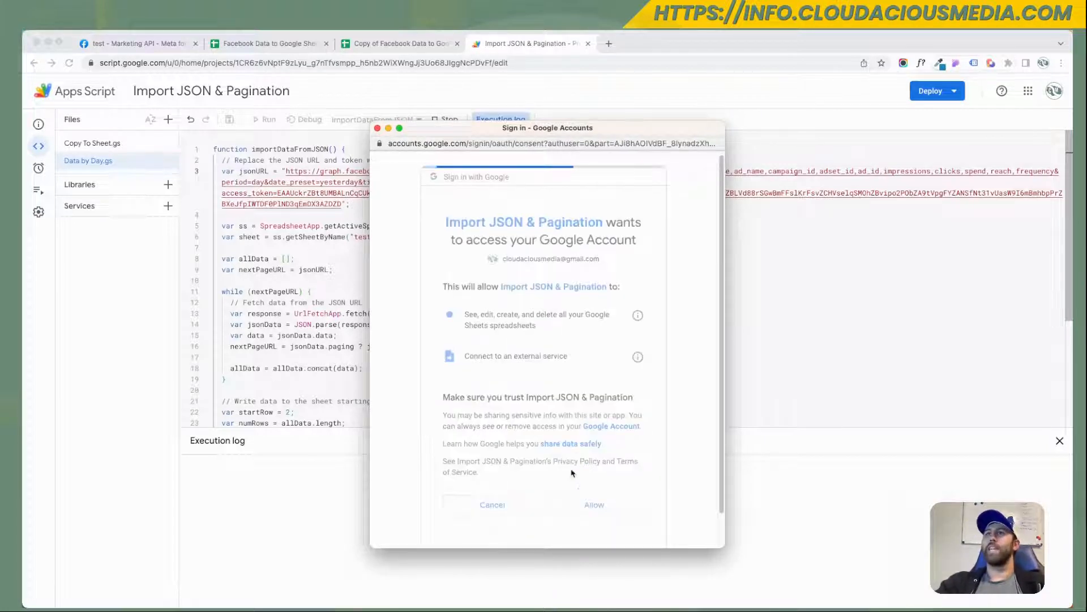
Switch to the copied spreadsheet and clear the imported data in A2:M4 of the test-fb sheet, keeping the header row
{"action": "left_click", "coordinate": [371, 49]}
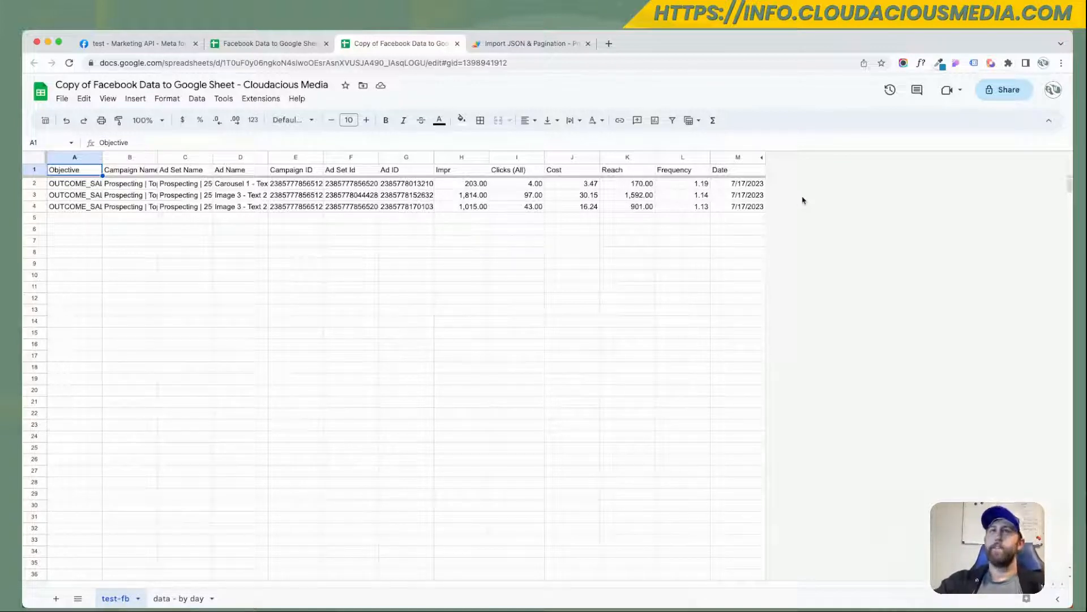
{"action": "left_click", "coordinate": [764, 206]}
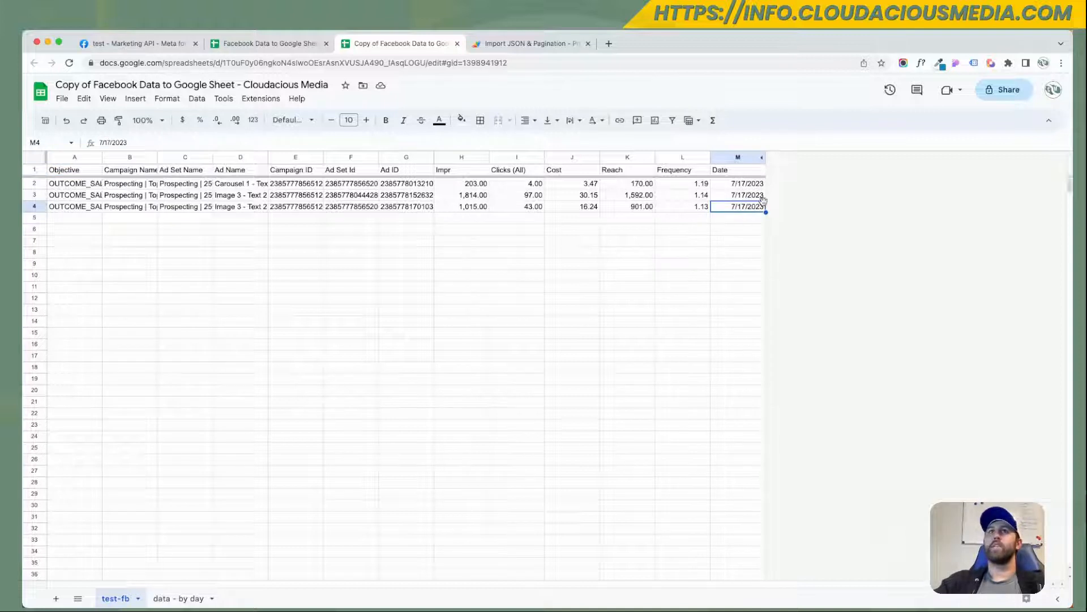
{"action": "key", "text": "ctrl+shift+Left"}
{"action": "key", "text": "shift+Up"}
{"action": "key", "text": "shift+Up"}
{"action": "key", "text": "Delete"}
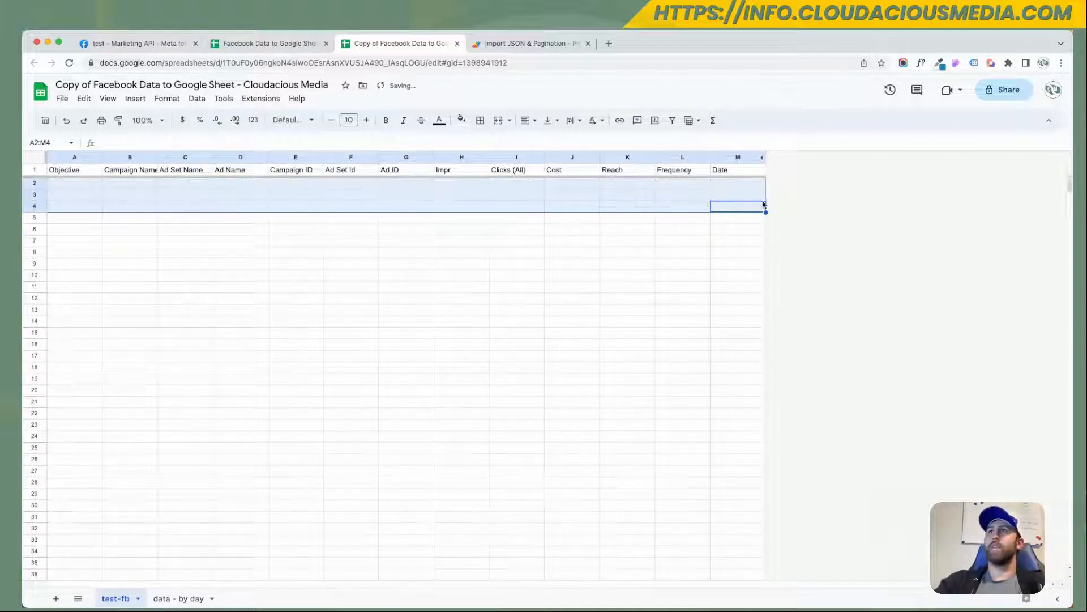
{"action": "left_click", "coordinate": [764, 206]}
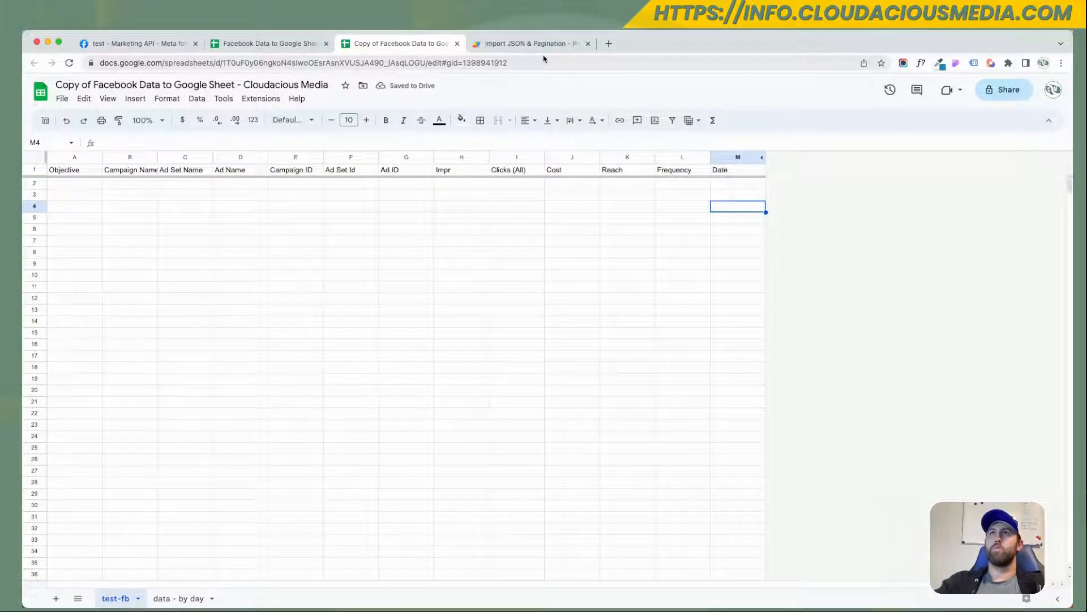
Run importDataFromJSON again in the Apps Script project and check the imported dates in M2:M4 of the test-fb sheet
{"action": "left_click", "coordinate": [517, 43]}
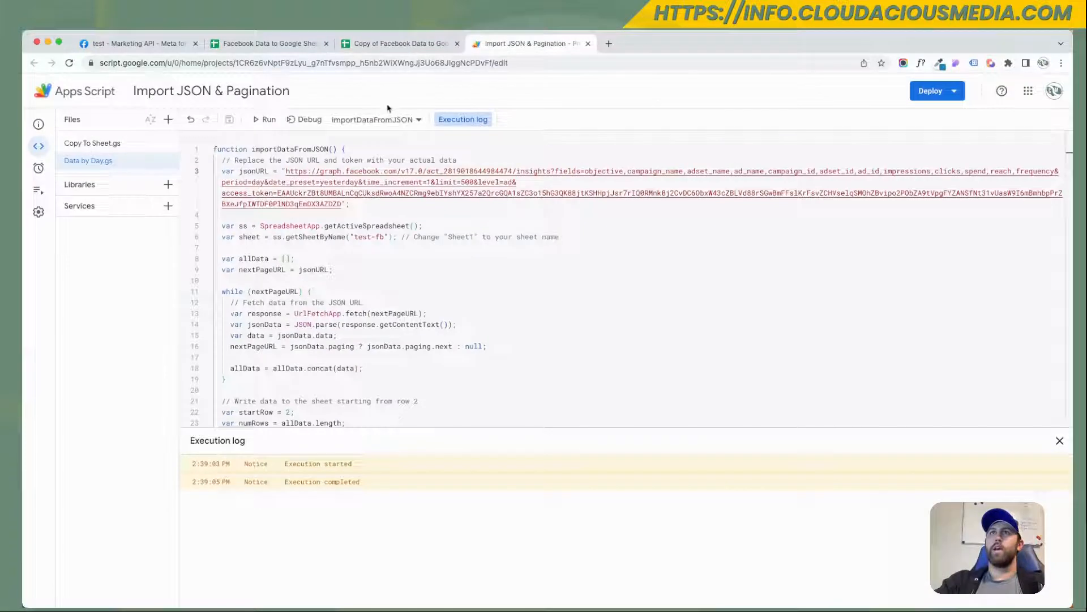
{"action": "left_click", "coordinate": [255, 127]}
{"action": "left_click", "coordinate": [395, 43]}
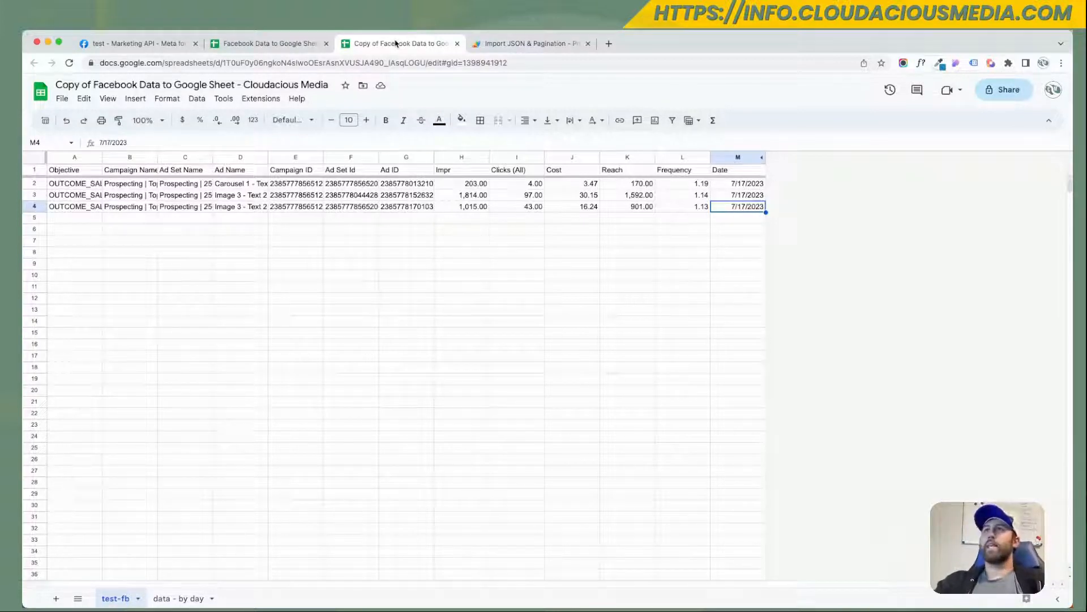
{"action": "left_click_drag", "start_coordinate": [742, 187], "coordinate": [746, 205]}
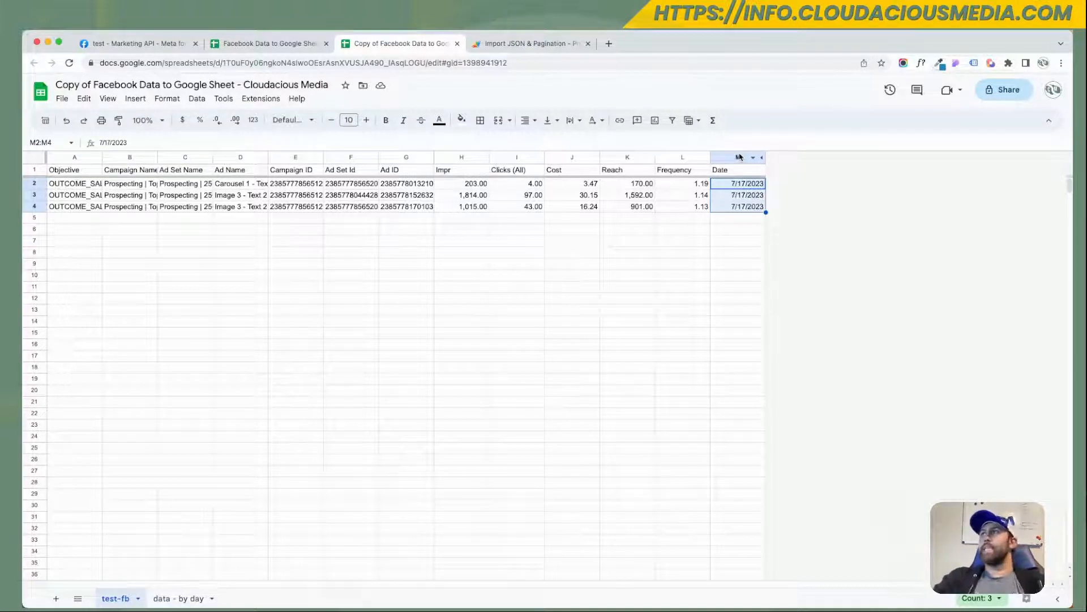
Start a new trigger in the Import JSON & Pagination project with importDataFromJSON as the function to run
{"action": "left_click", "coordinate": [510, 45]}
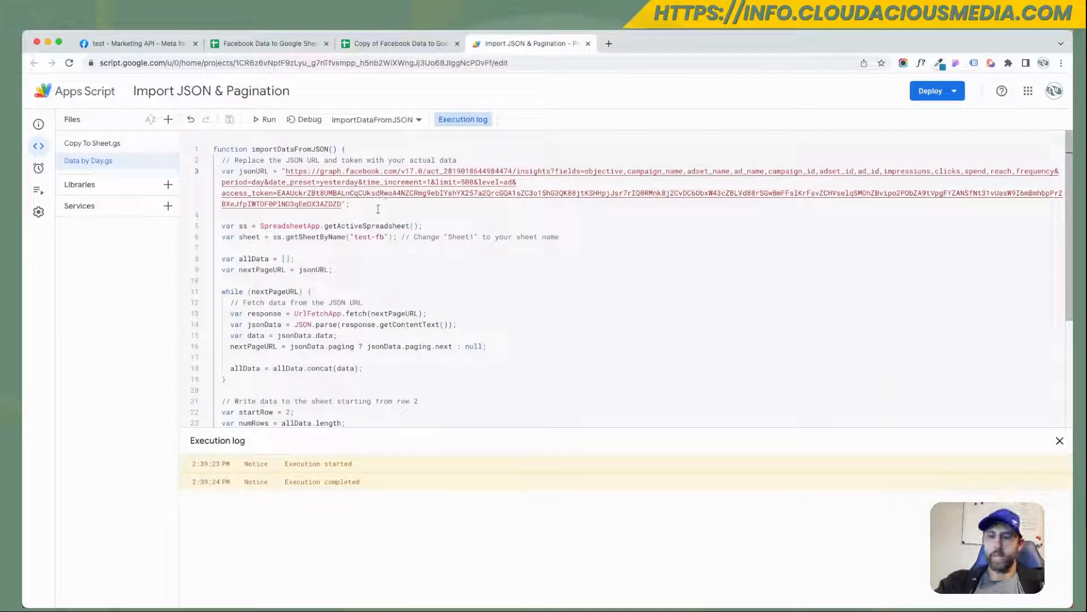
{"action": "left_click", "coordinate": [38, 168]}
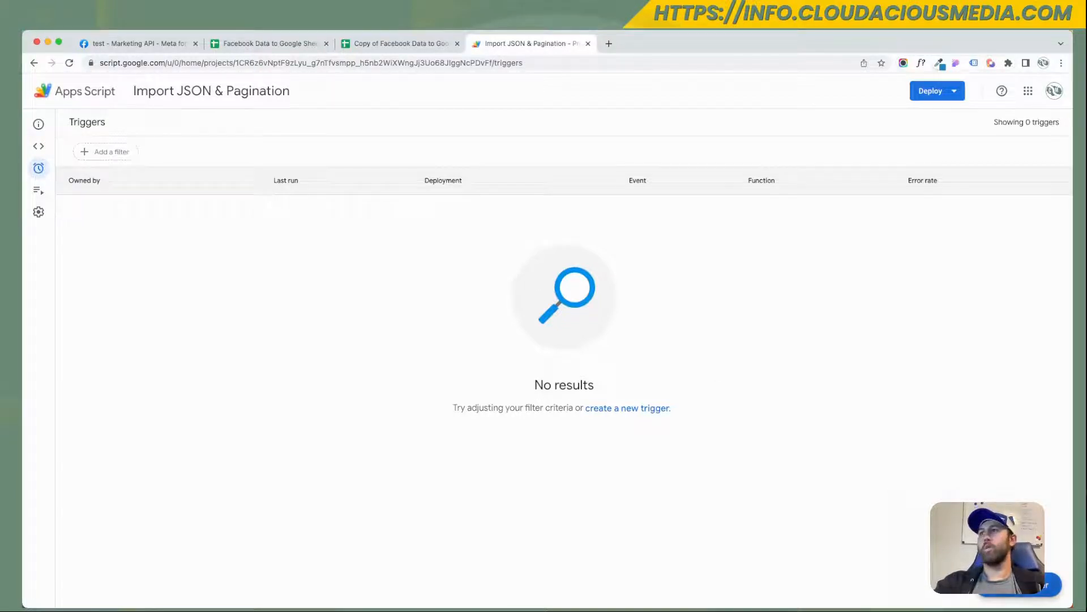
{"action": "left_click", "coordinate": [1020, 585]}
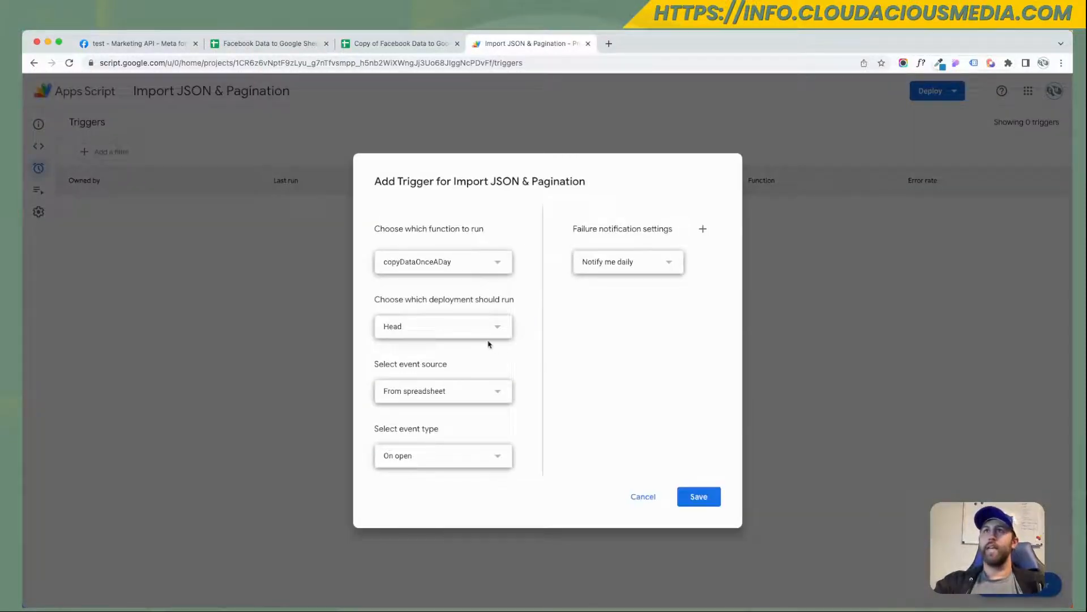
{"action": "left_click", "coordinate": [442, 273]}
{"action": "left_click", "coordinate": [427, 289]}
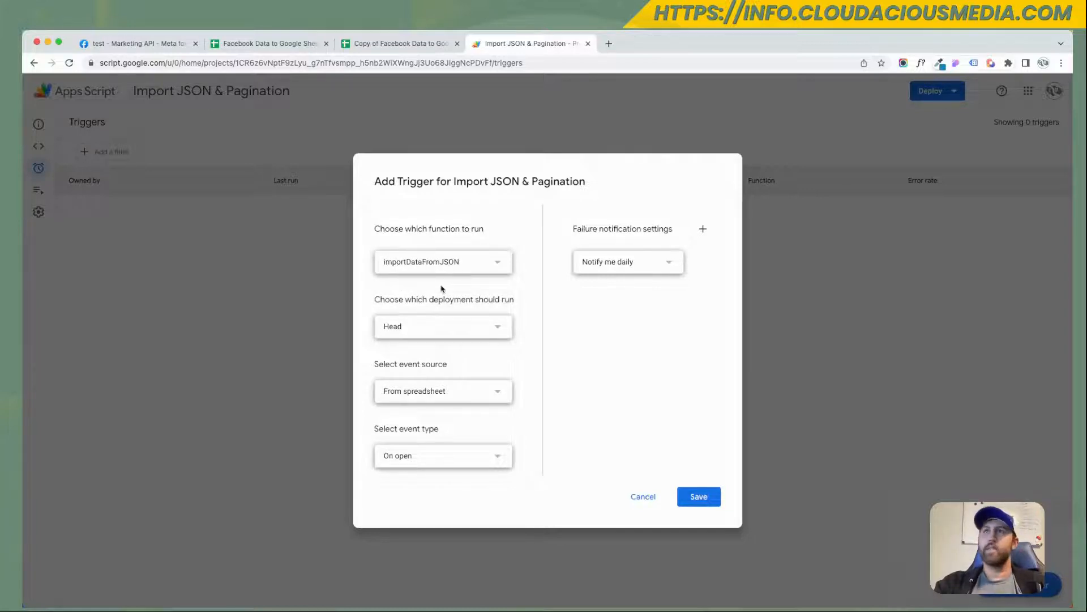
Make the trigger time-driven with a day timer that fires between 6am and 7am
{"action": "left_click", "coordinate": [406, 390]}
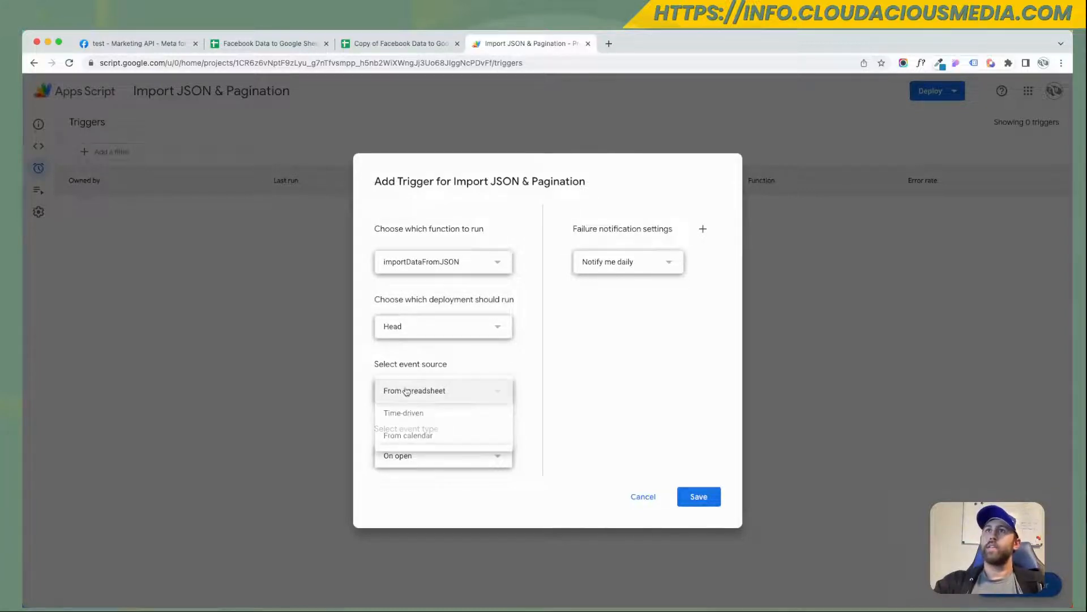
{"action": "left_click", "coordinate": [405, 413]}
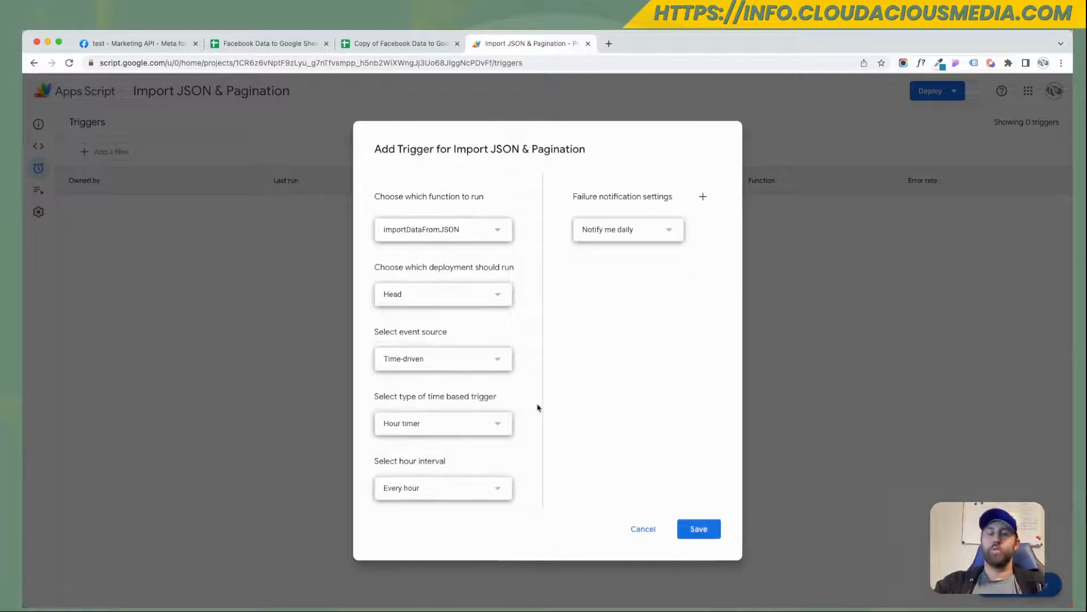
{"action": "left_click", "coordinate": [457, 433]}
{"action": "left_click", "coordinate": [431, 447]}
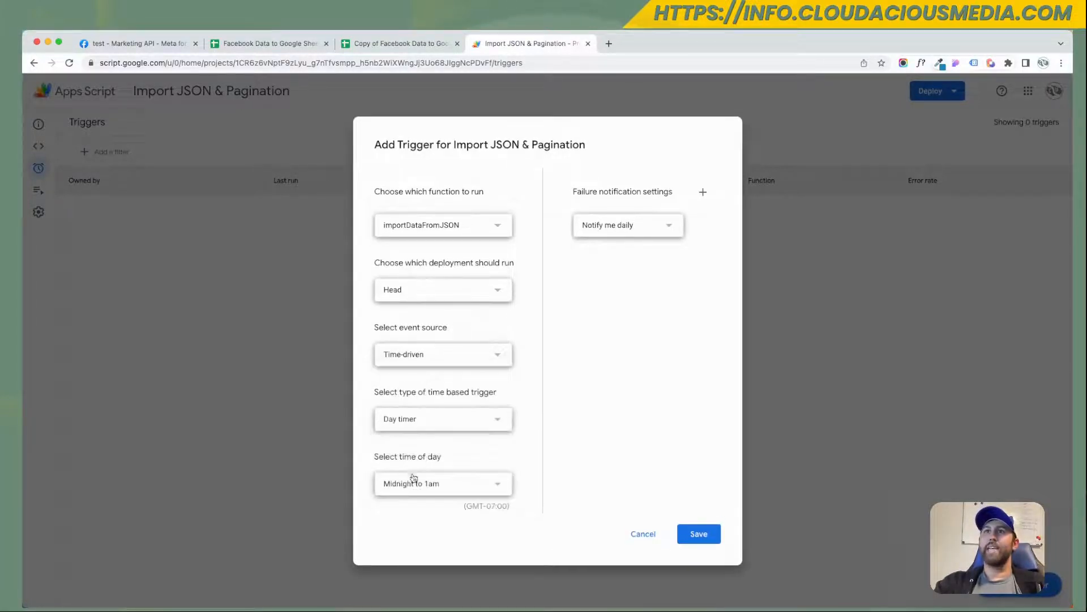
{"action": "left_click", "coordinate": [414, 478]}
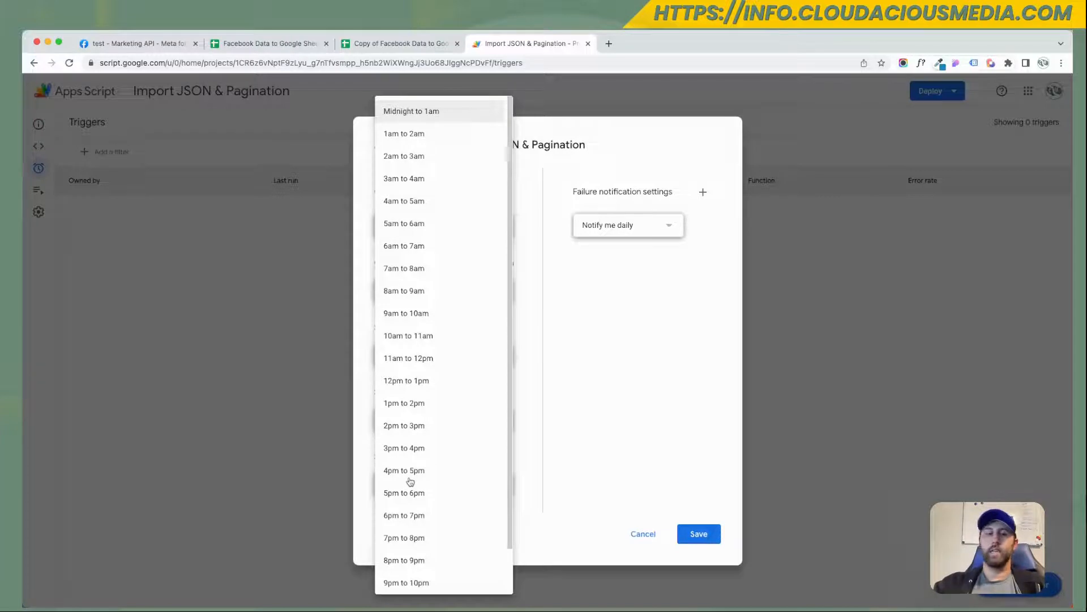
{"action": "left_click", "coordinate": [417, 249]}
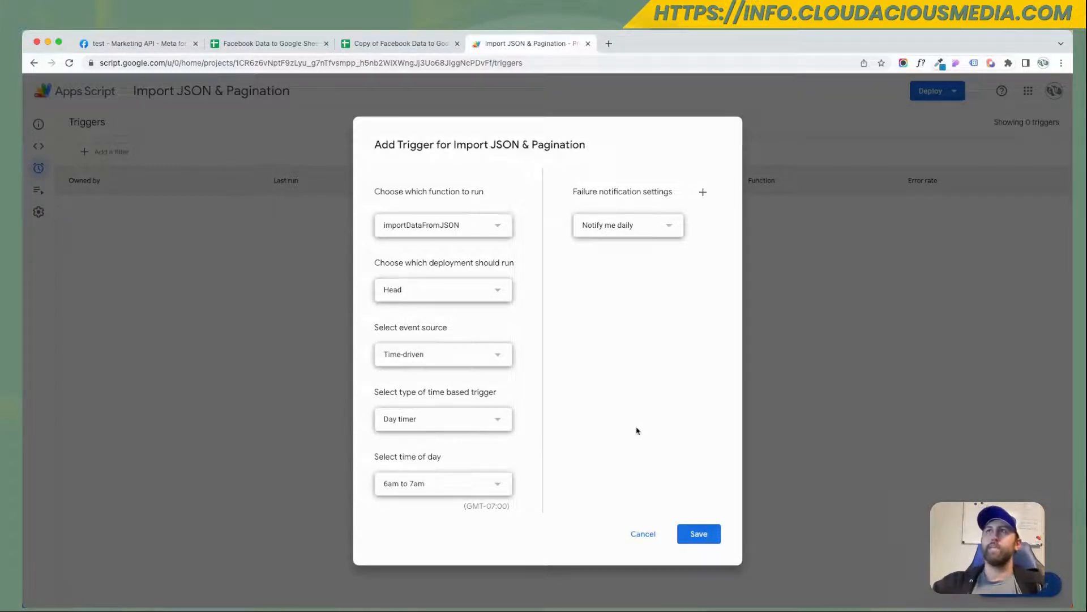
Save the importDataFromJSON trigger with daily failure notifications, authorizing the unverified project with the Cloudacious Media account
{"action": "left_click_drag", "start_coordinate": [569, 191], "coordinate": [671, 200]}
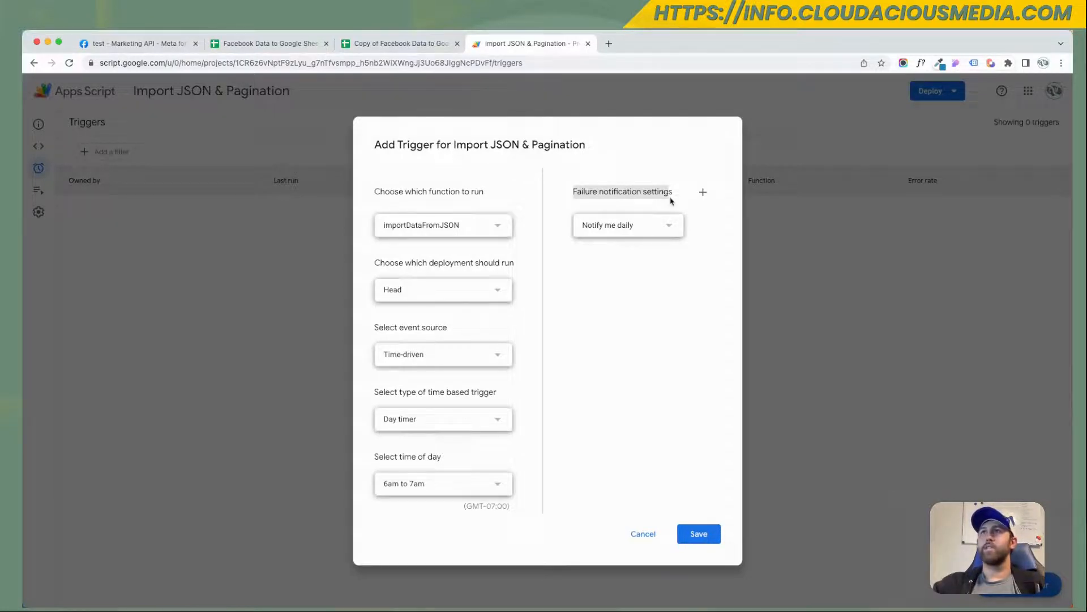
{"action": "left_click", "coordinate": [705, 535]}
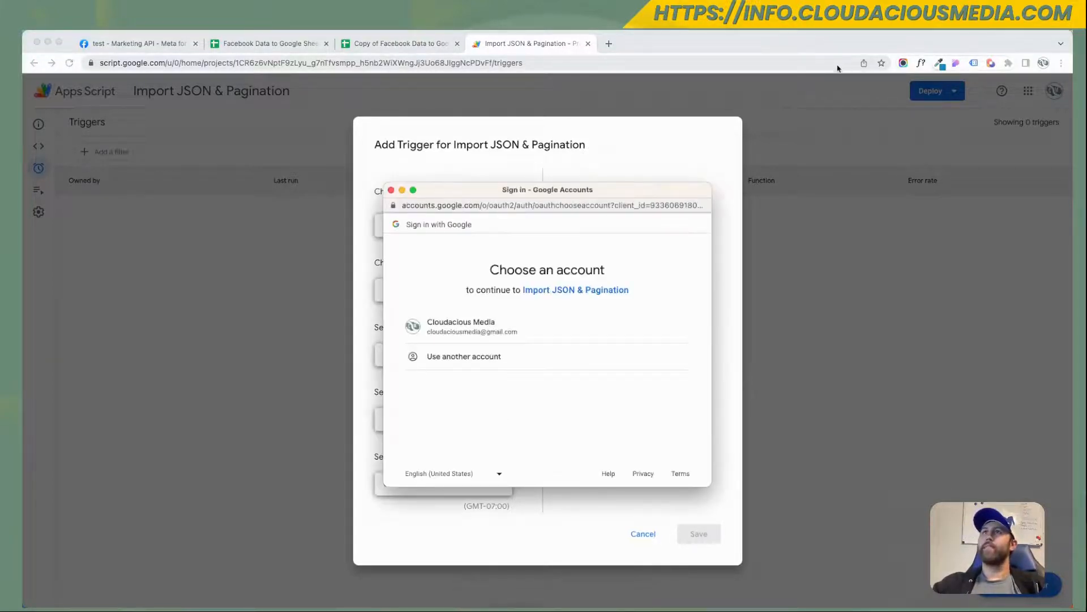
{"action": "left_click", "coordinate": [465, 342]}
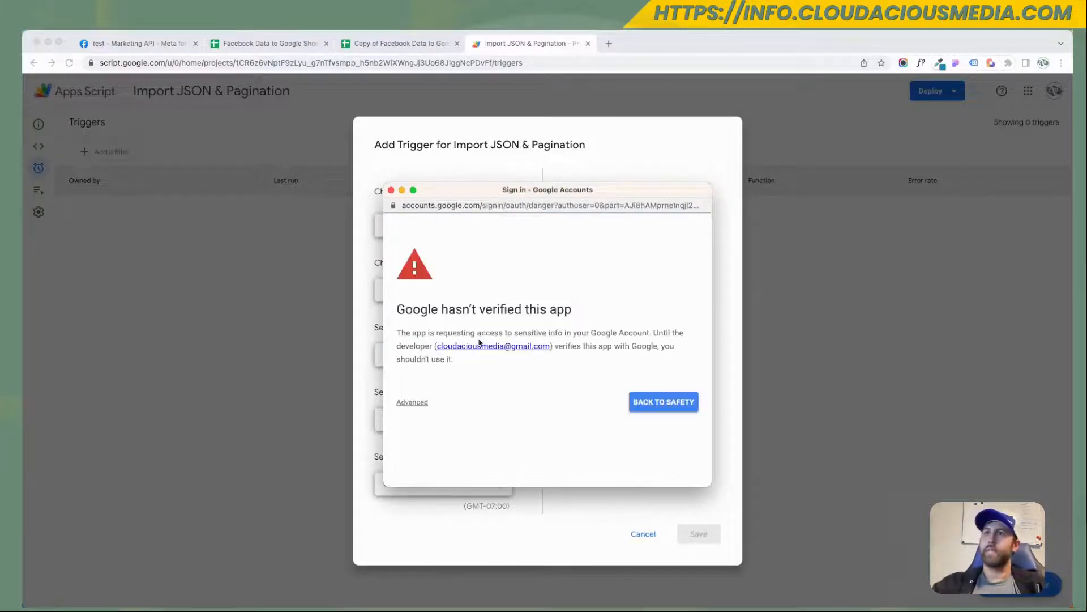
{"action": "left_click", "coordinate": [422, 403]}
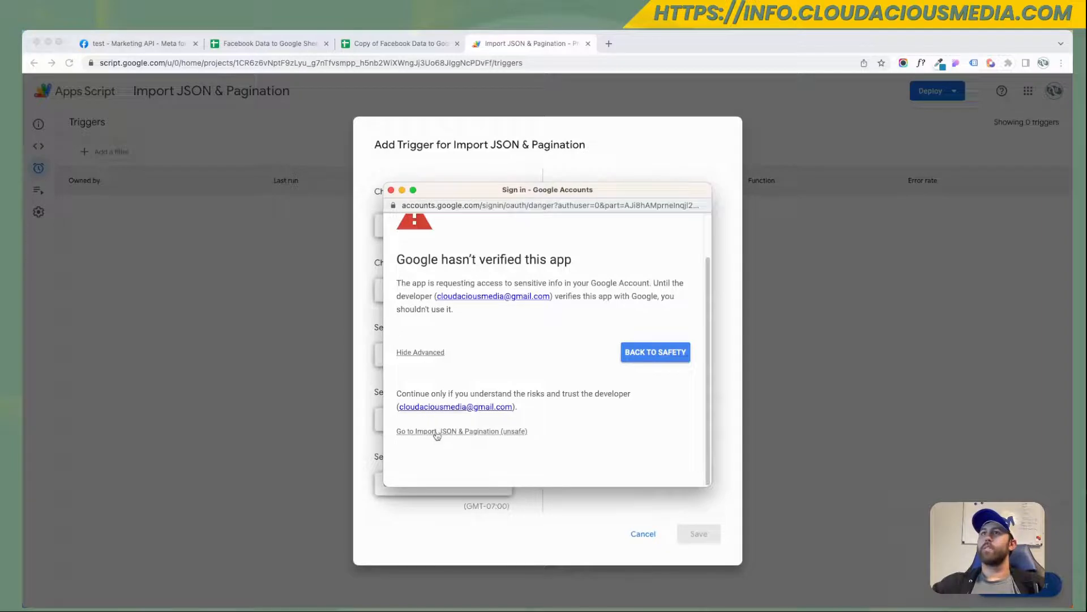
{"action": "left_click", "coordinate": [436, 433]}
{"action": "scroll", "coordinate": [570, 450], "scroll_direction": "down", "scroll_amount": 5}
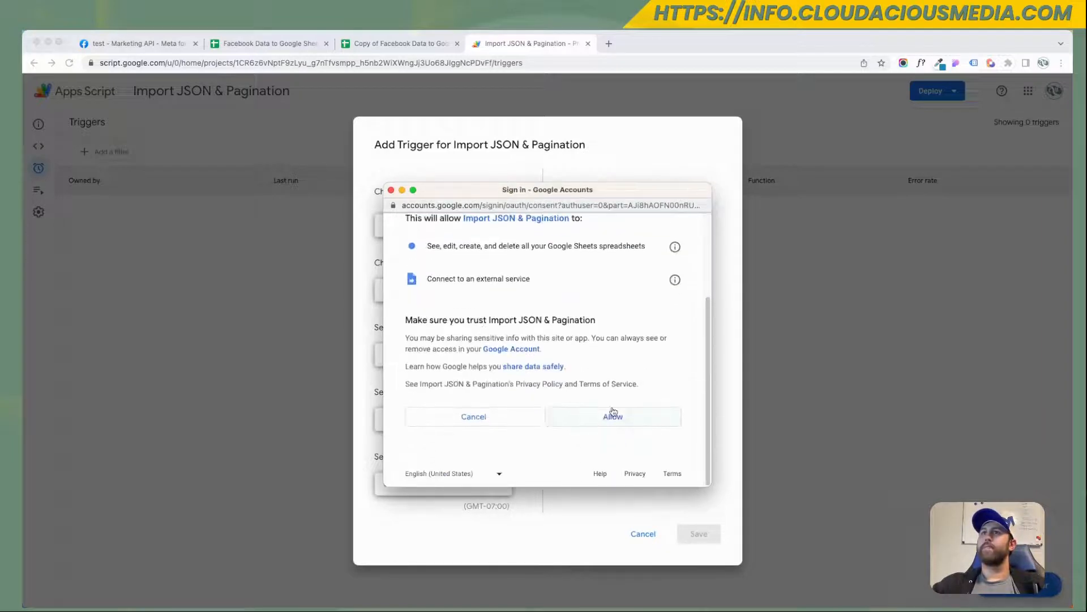
{"action": "left_click", "coordinate": [611, 414]}
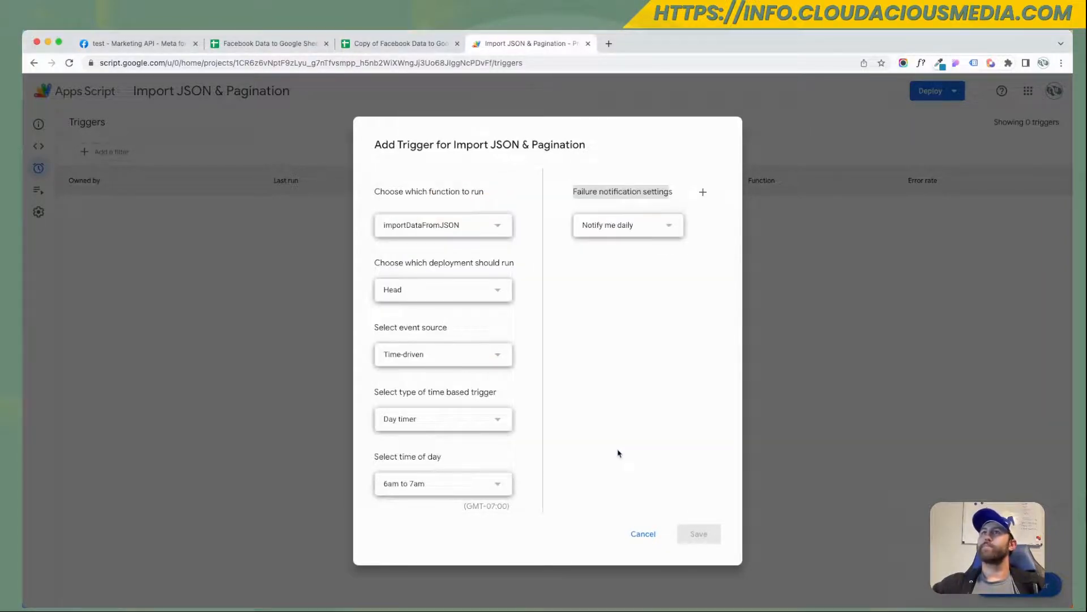
{"action": "left_click", "coordinate": [691, 520]}
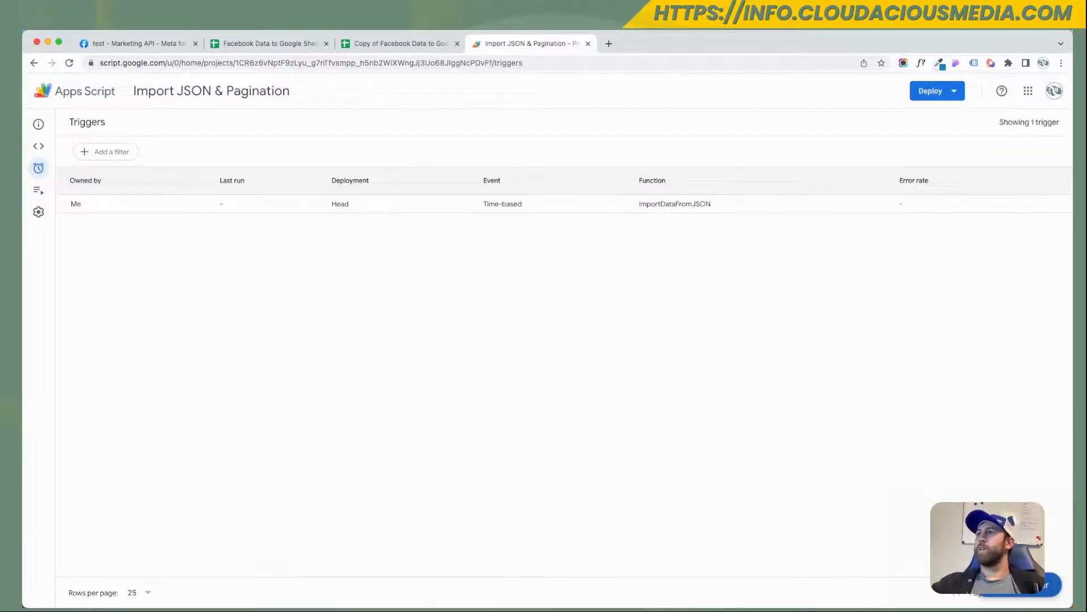
Add a time-driven trigger for copyDataOnceADay with a day timer firing between 8am and 9am and daily failure notifications
{"action": "left_click", "coordinate": [1020, 585]}
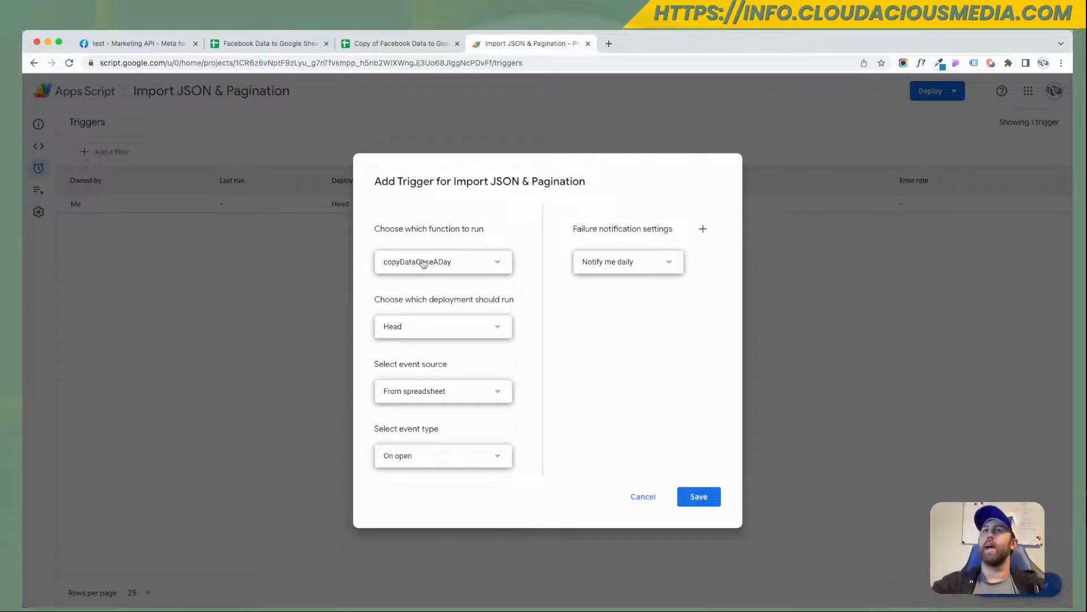
{"action": "left_click", "coordinate": [407, 390]}
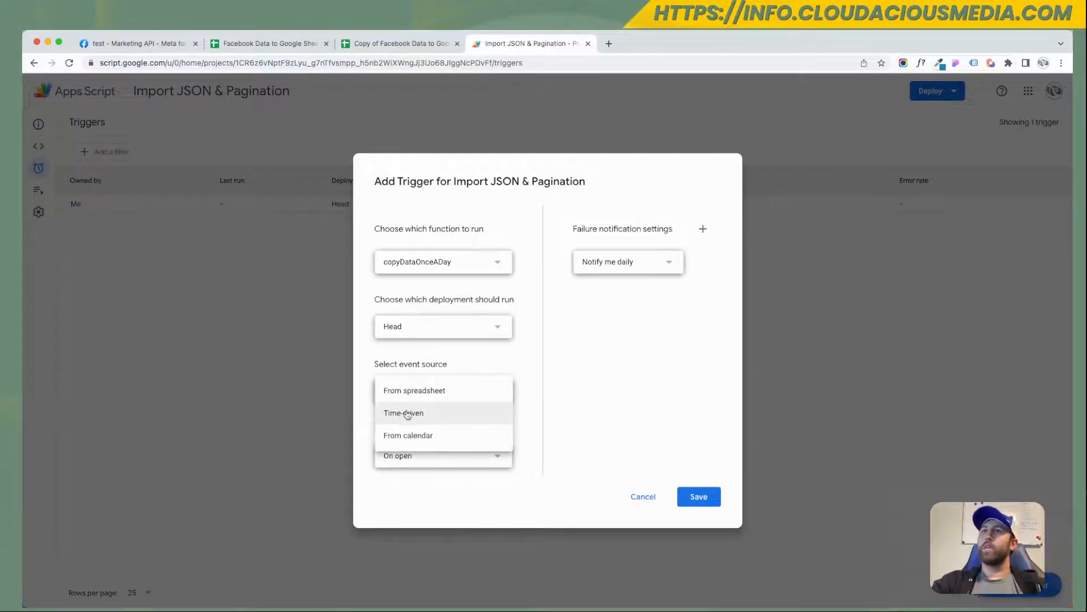
{"action": "left_click", "coordinate": [406, 414]}
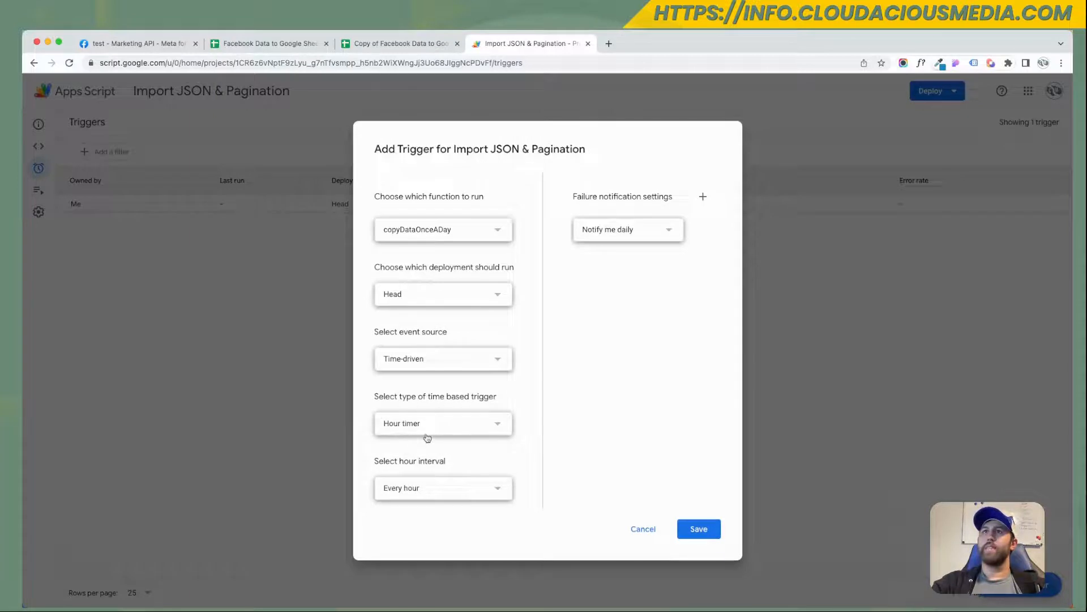
{"action": "left_click", "coordinate": [427, 436]}
{"action": "left_click", "coordinate": [419, 445]}
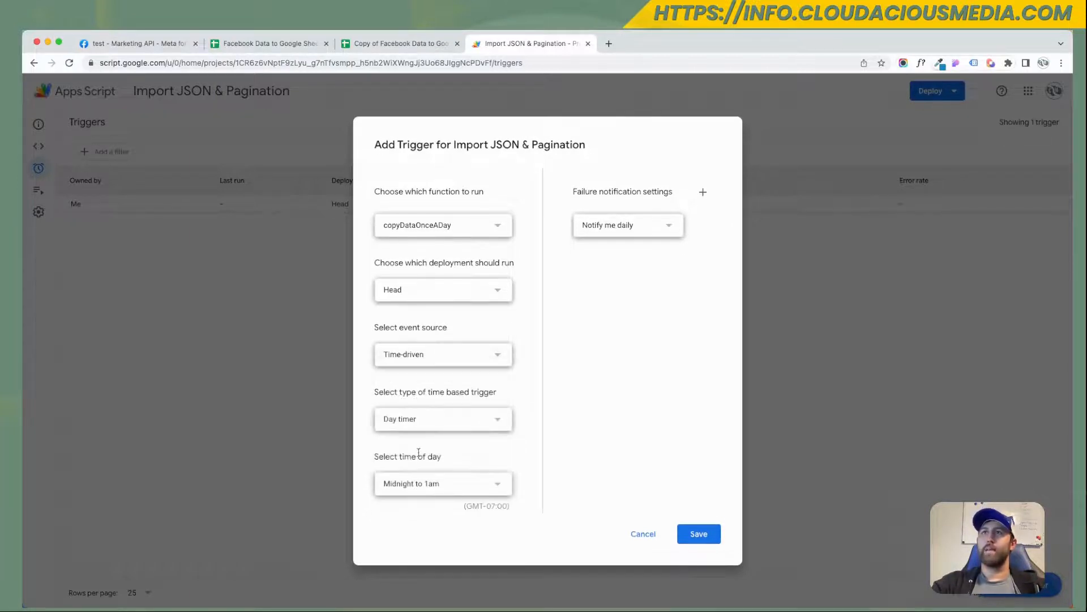
{"action": "left_click", "coordinate": [411, 485]}
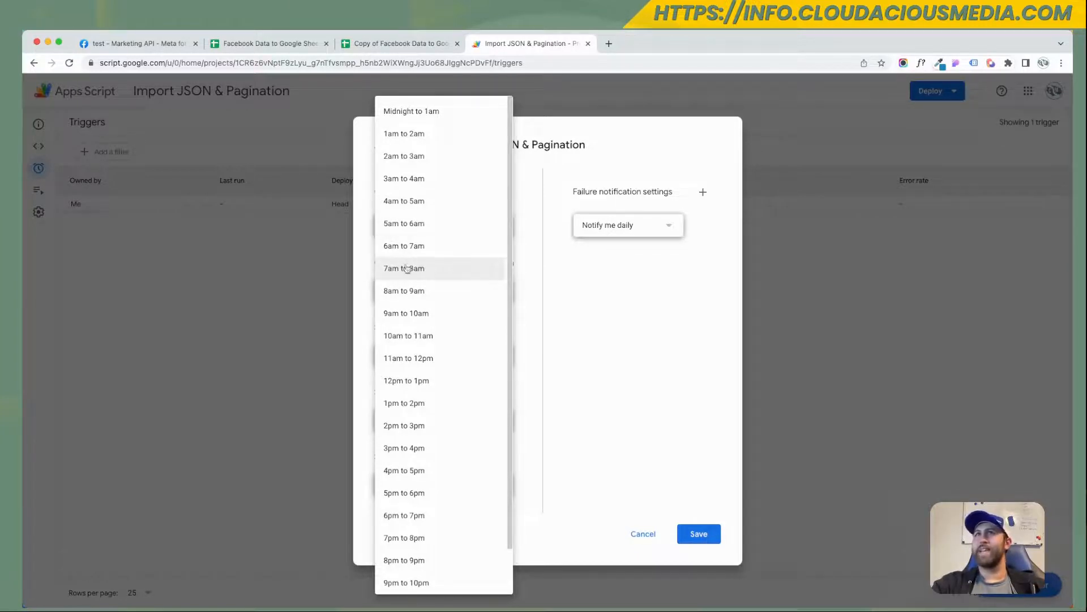
{"action": "left_click", "coordinate": [412, 290]}
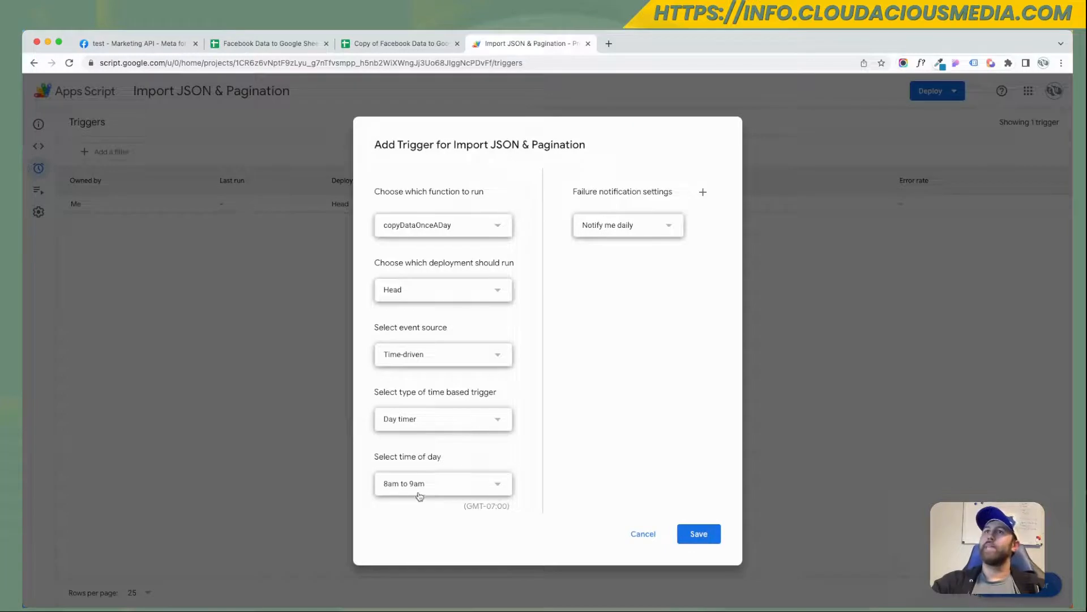
{"action": "left_click", "coordinate": [693, 529]}
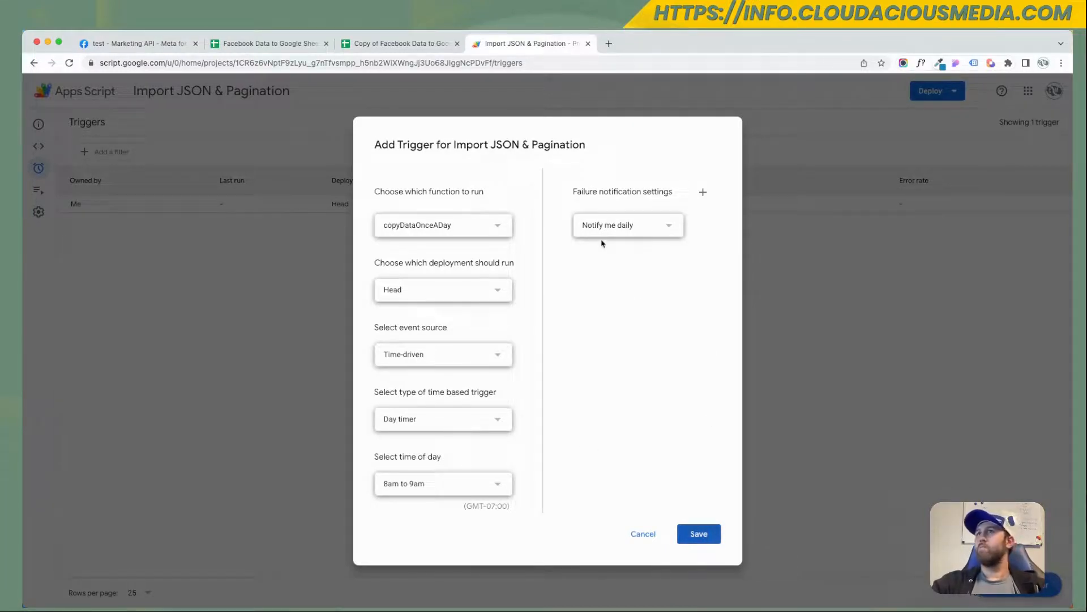
{"action": "left_click", "coordinate": [713, 539]}
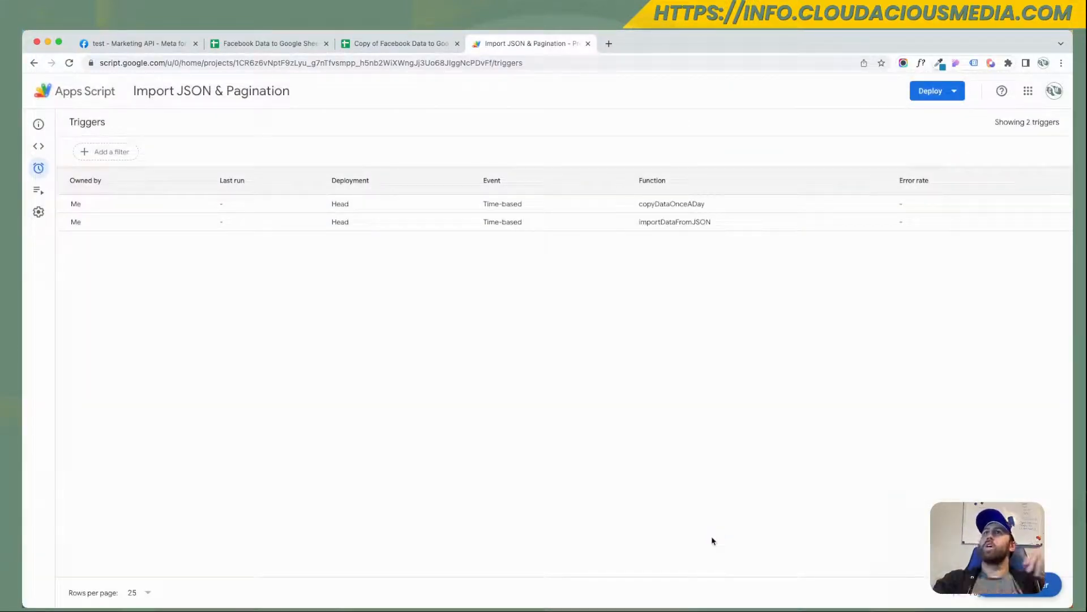
Open Copy To Sheet.gs in the script editor, and delete empty row 5 from the spreadsheet's data - by day sheet
{"action": "left_click", "coordinate": [35, 148]}
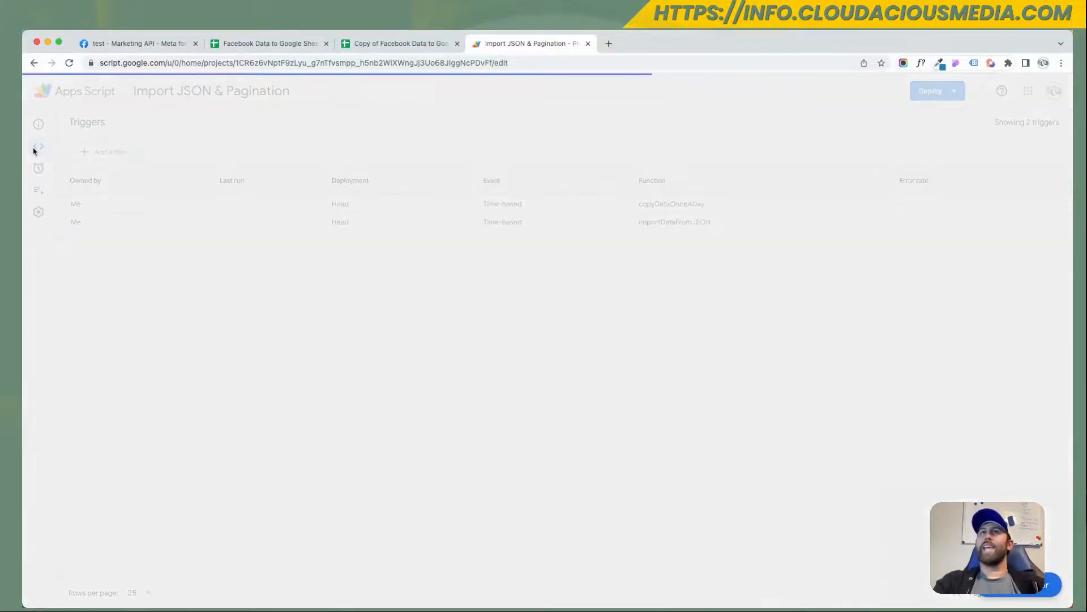
{"action": "left_click", "coordinate": [120, 148]}
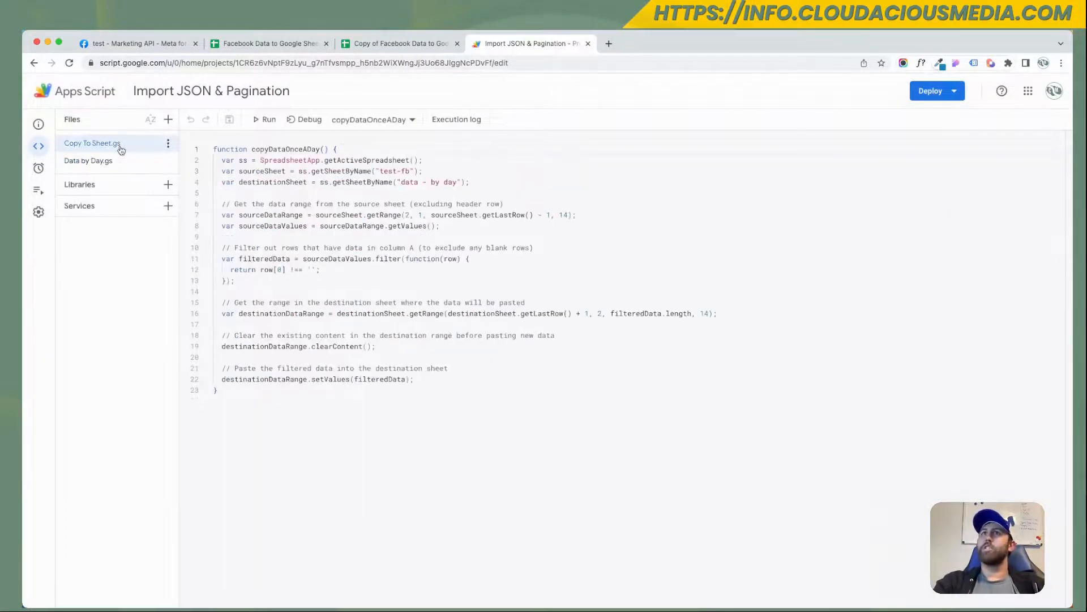
{"action": "left_click", "coordinate": [413, 43]}
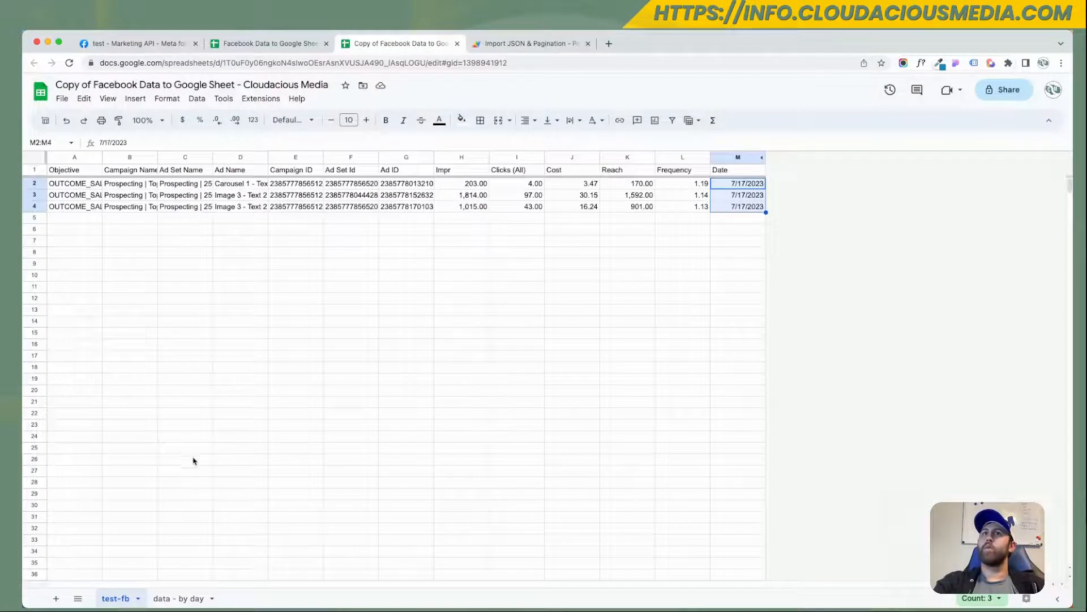
{"action": "left_click", "coordinate": [182, 598]}
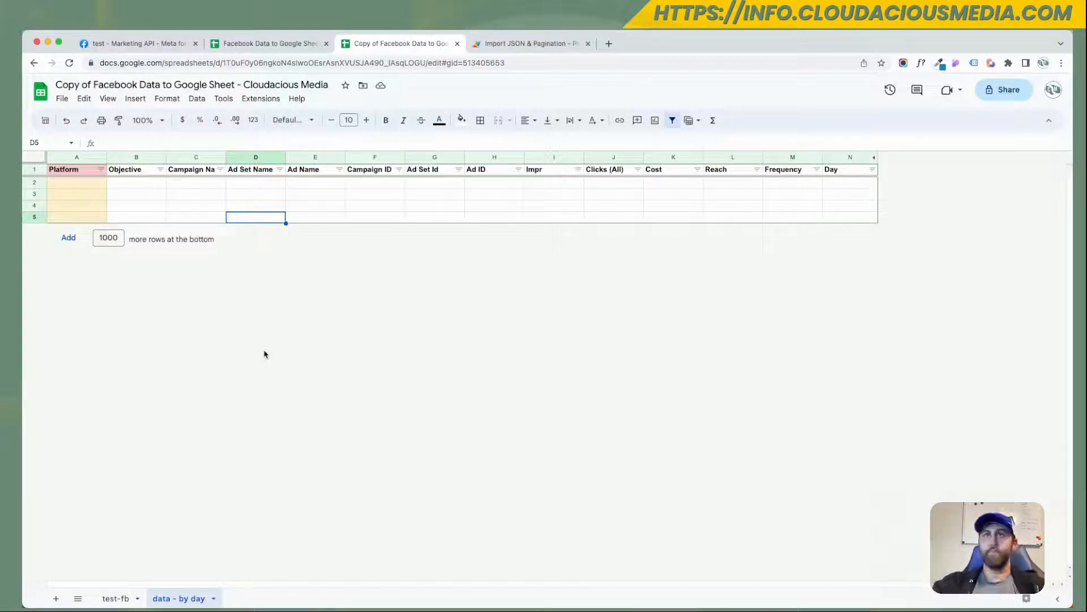
{"action": "left_click", "coordinate": [31, 215]}
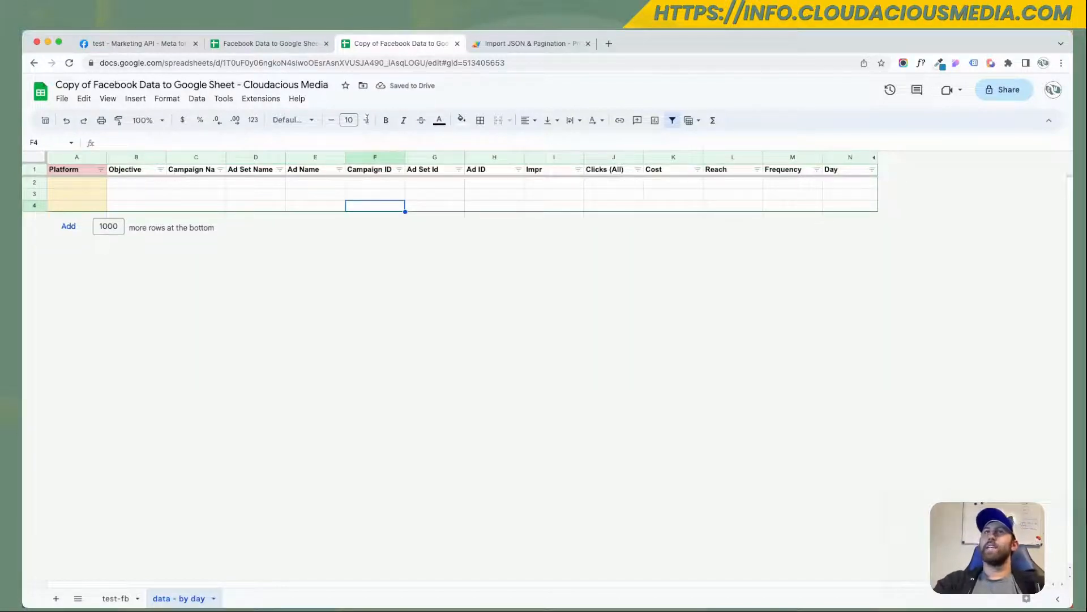
Run copyDataOnceADay in the Apps Script project and check the copied rows in the data - by day sheet
{"action": "left_click", "coordinate": [478, 46]}
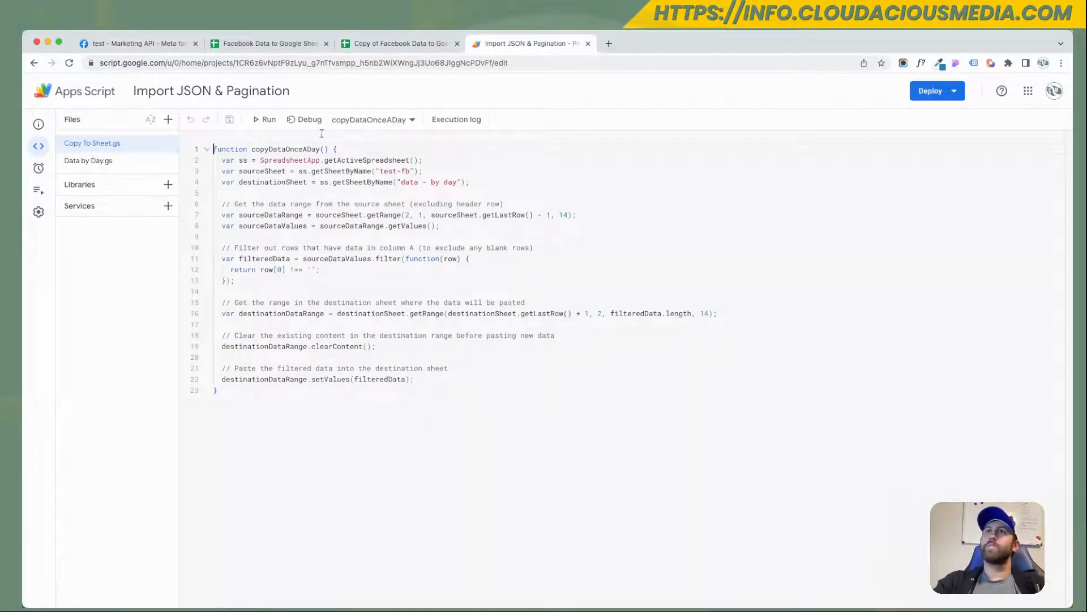
{"action": "left_click", "coordinate": [265, 120]}
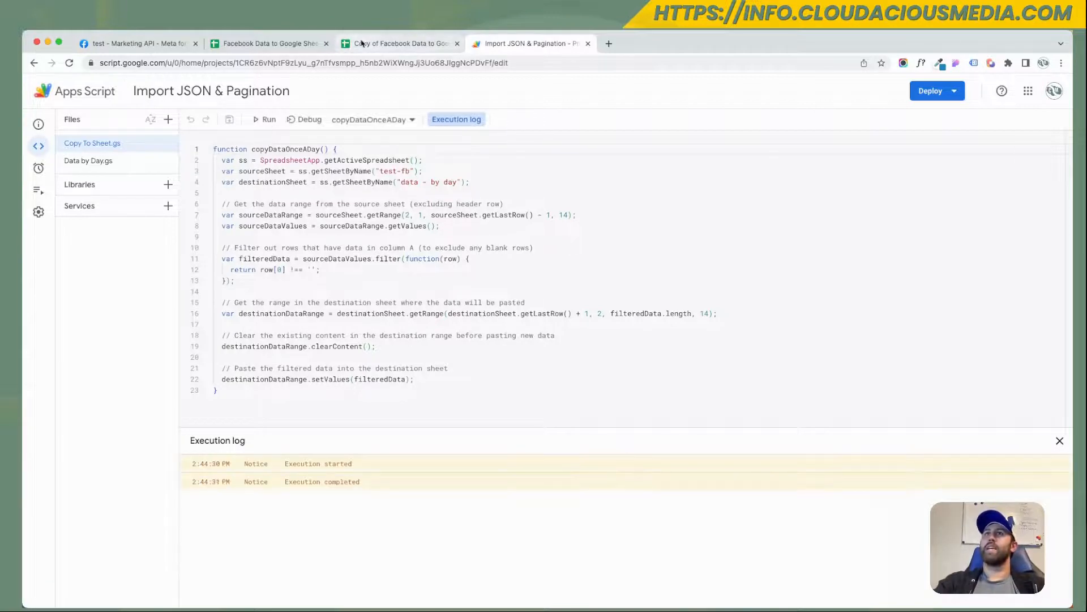
{"action": "left_click", "coordinate": [361, 44]}
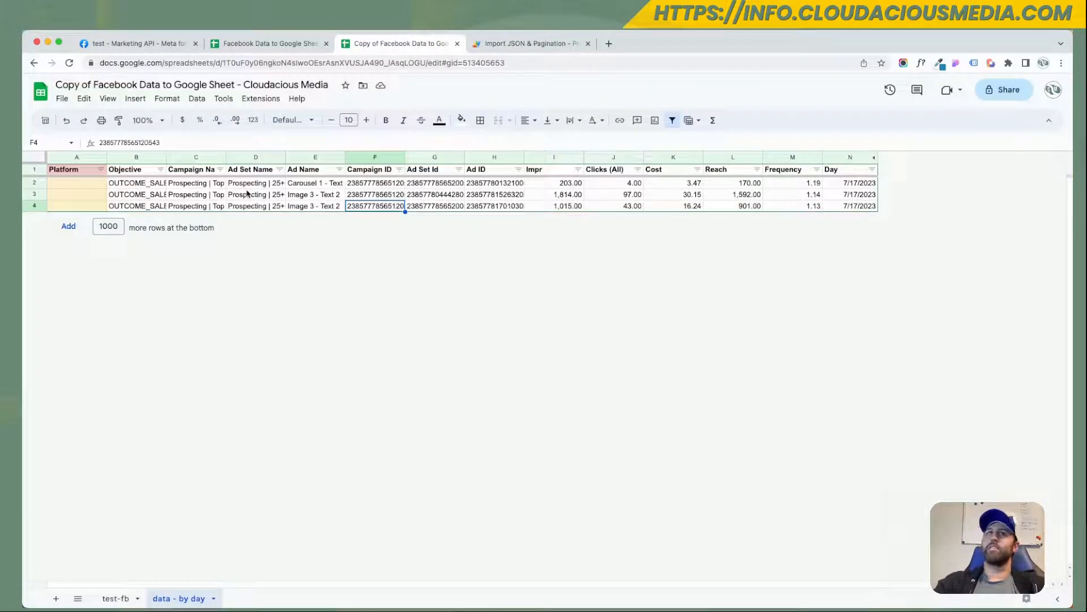
Fill the Platform column from A2 with the formula =ARRAYFORMULA(IF(B2:B="","","facebook"))
{"action": "left_click", "coordinate": [84, 182]}
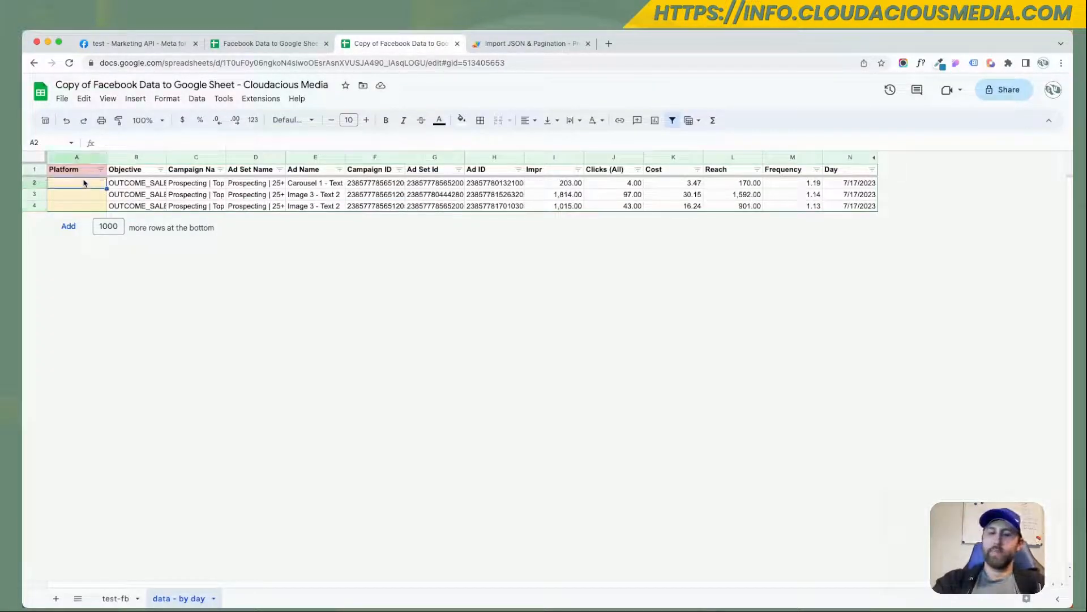
{"action": "type", "text": "=arr"}
{"action": "key", "text": "Tab"}
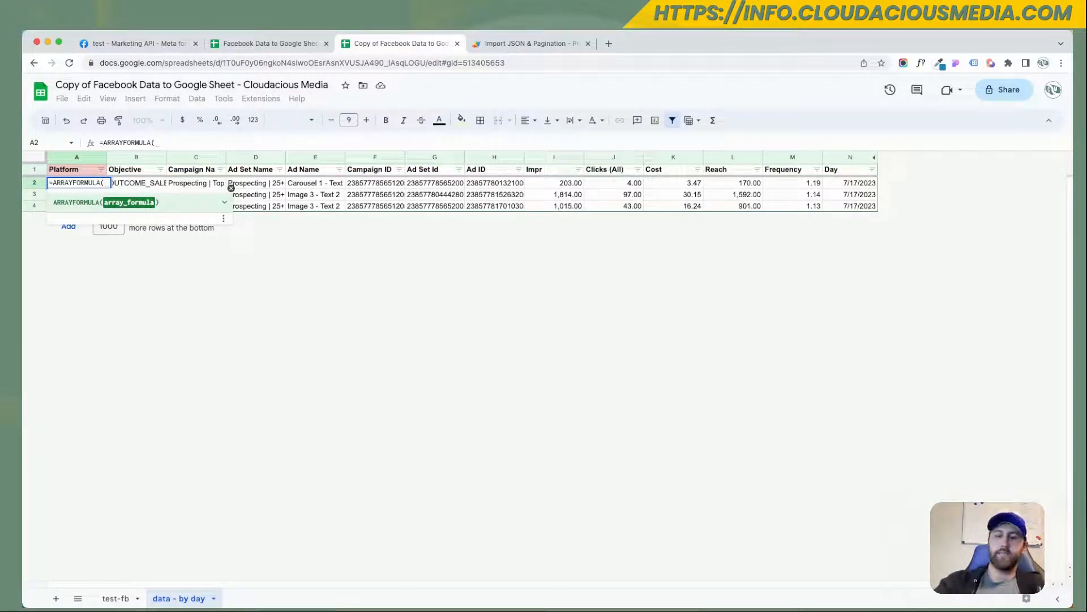
{"action": "type", "text": "IF(B2:B"}
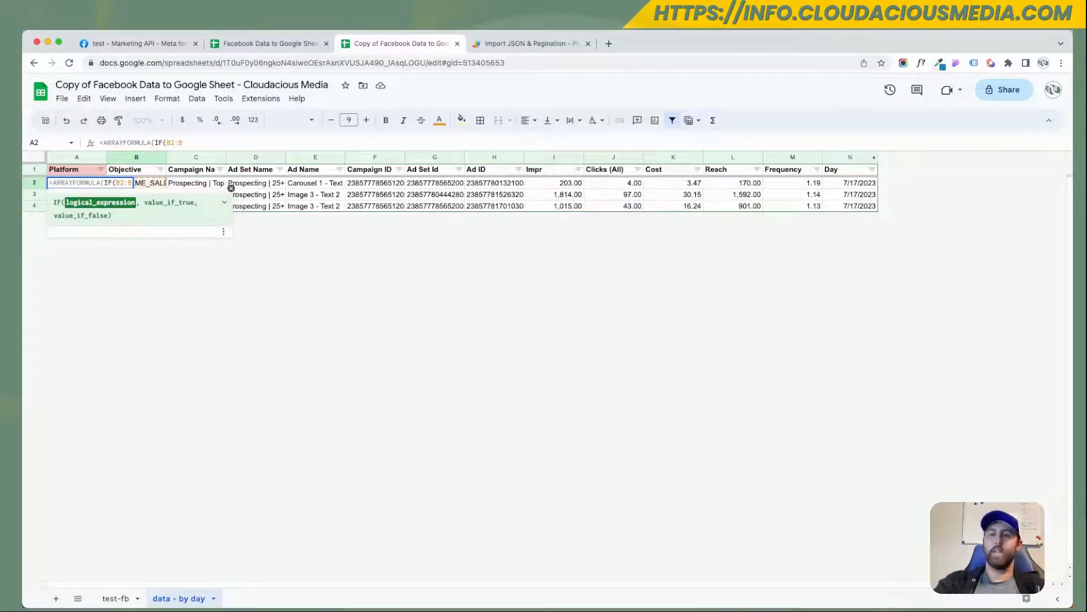
{"action": "type", "text": "=\"\",\"\""}
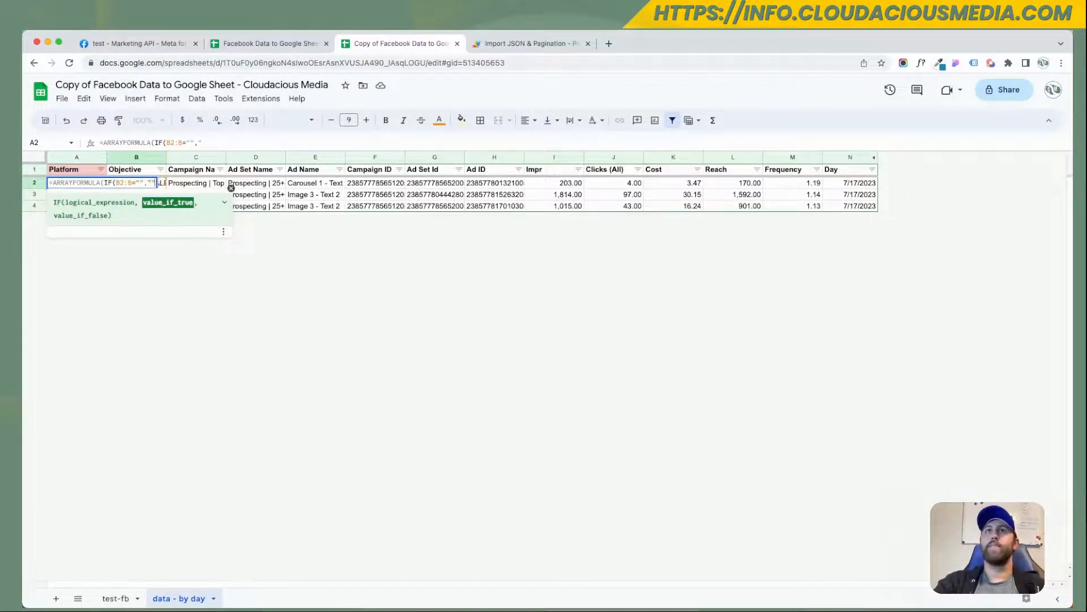
{"action": "type", "text": ",\"f"}
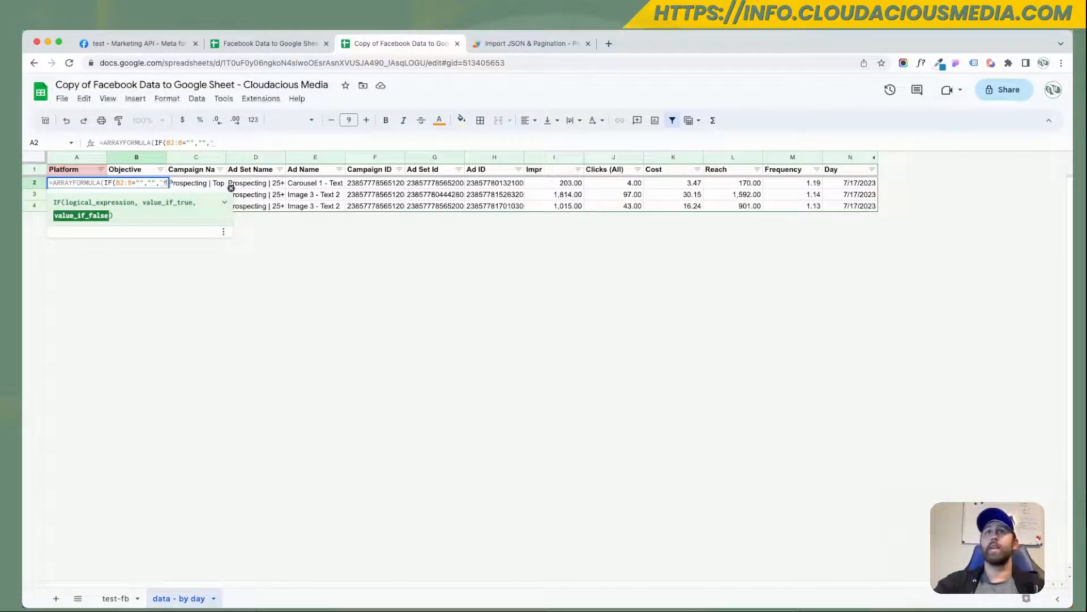
{"action": "type", "text": "acen"}
{"action": "type", "text": "ook\""}
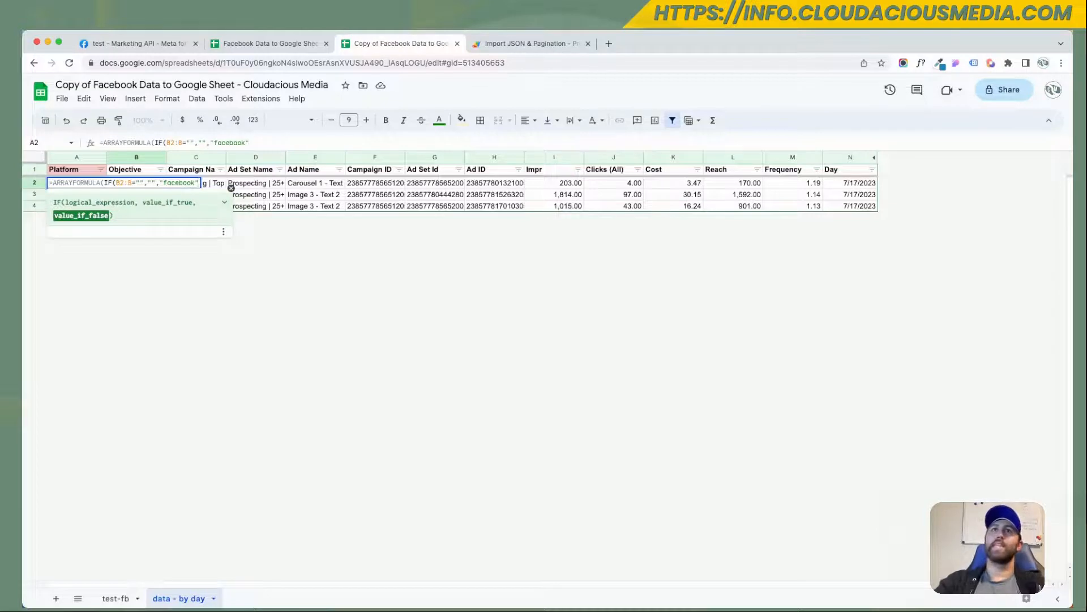
{"action": "key", "text": "Return"}
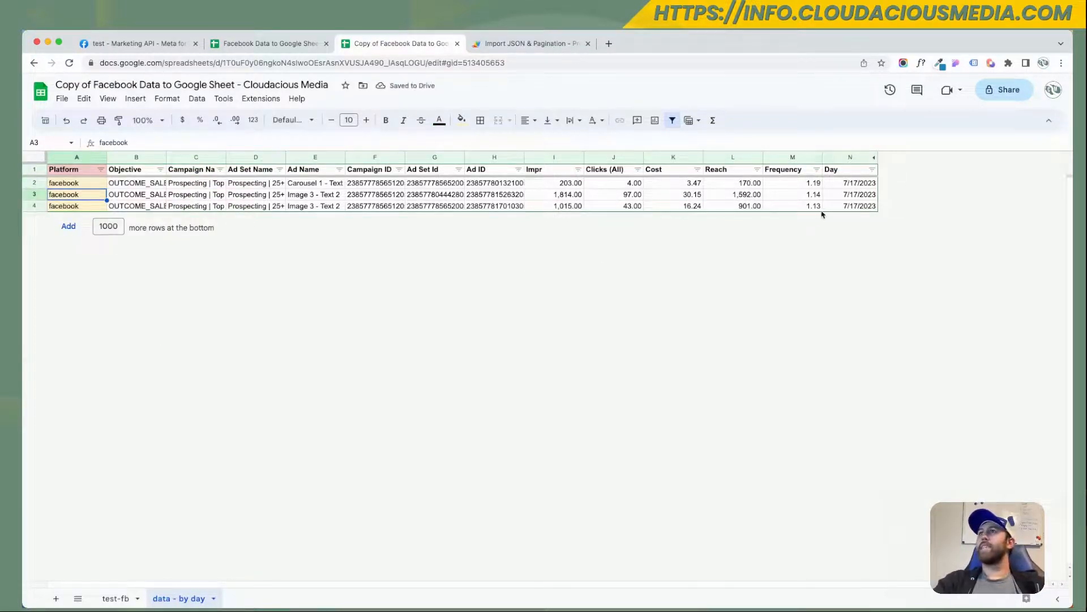
Review the filled rows and the A2 formula in data - by day, comparing them with the test-fb sheet
{"action": "left_click_drag", "start_coordinate": [852, 206], "coordinate": [612, 169]}
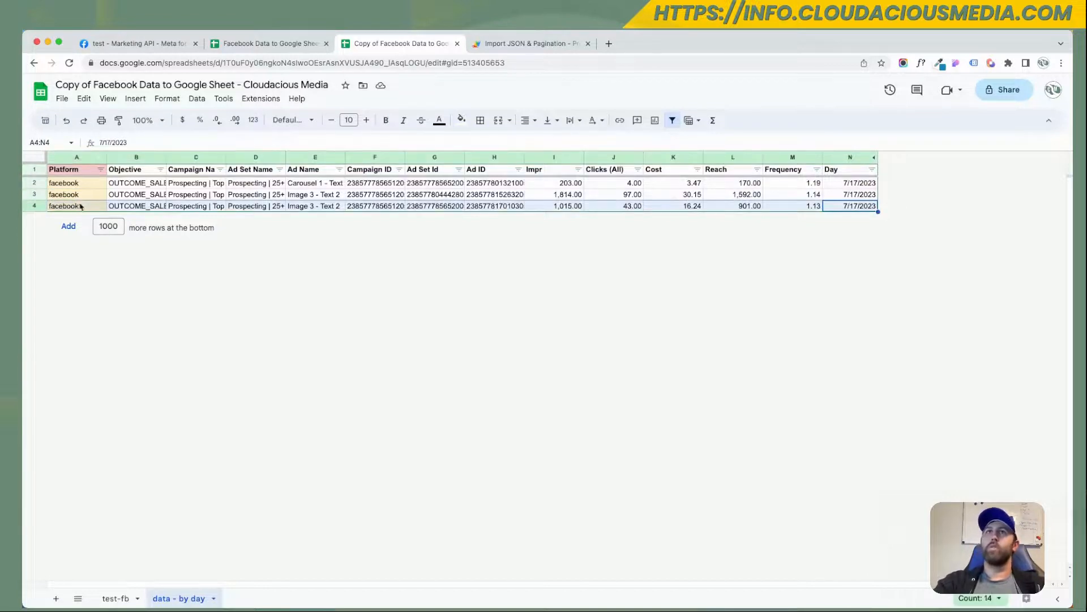
{"action": "left_click", "coordinate": [85, 183]}
{"action": "left_click", "coordinate": [125, 598]}
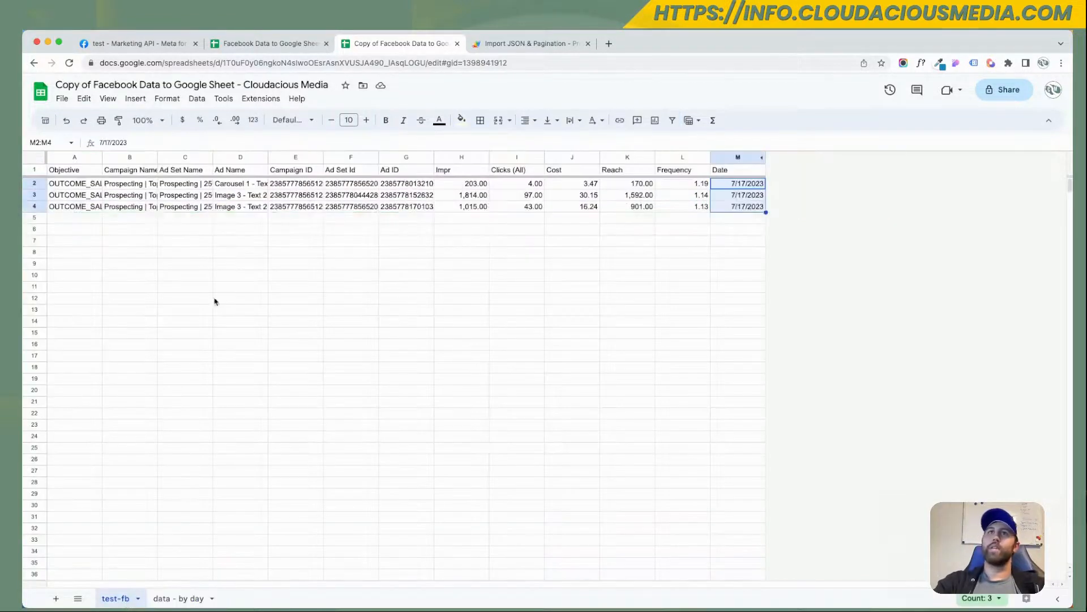
{"action": "left_click", "coordinate": [192, 598]}
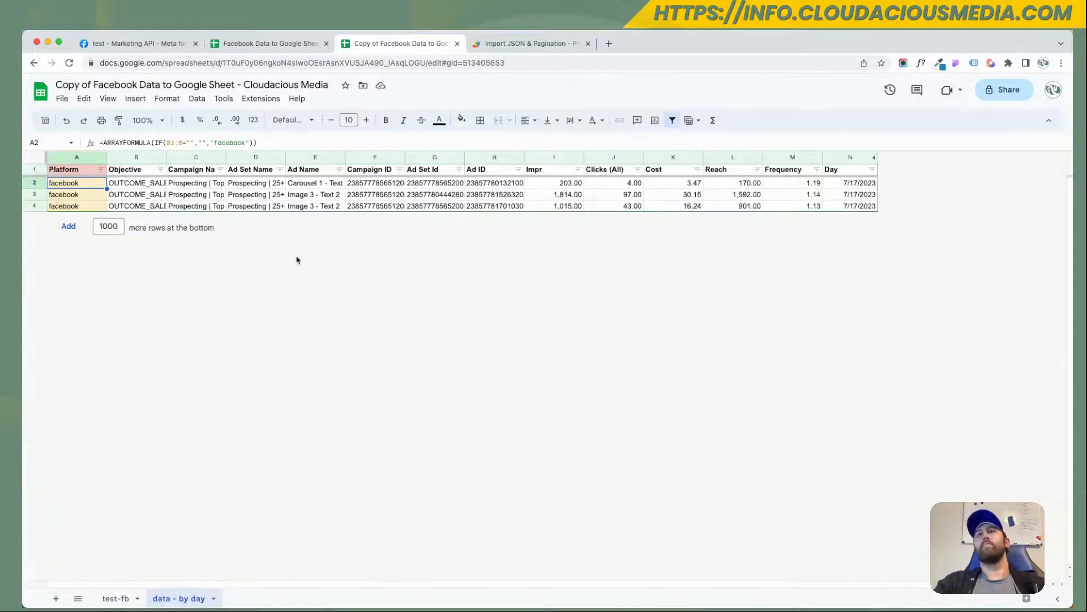